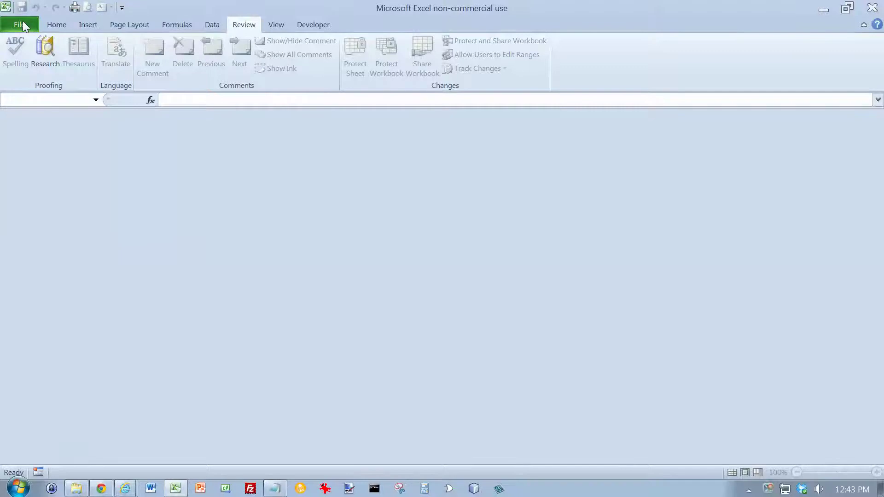
Open Member Drive Data.xlsm from the Chapter10 folder
left_click(44, 78)
left_click(264, 325)
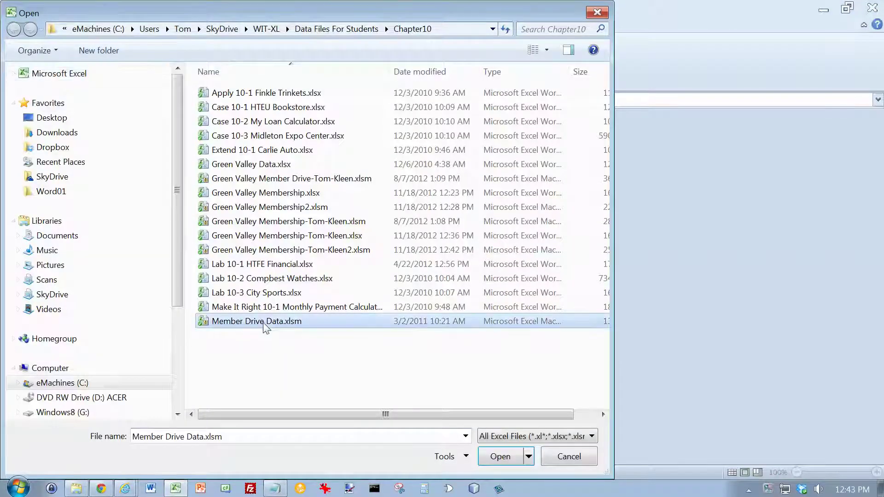
left_click(501, 456)
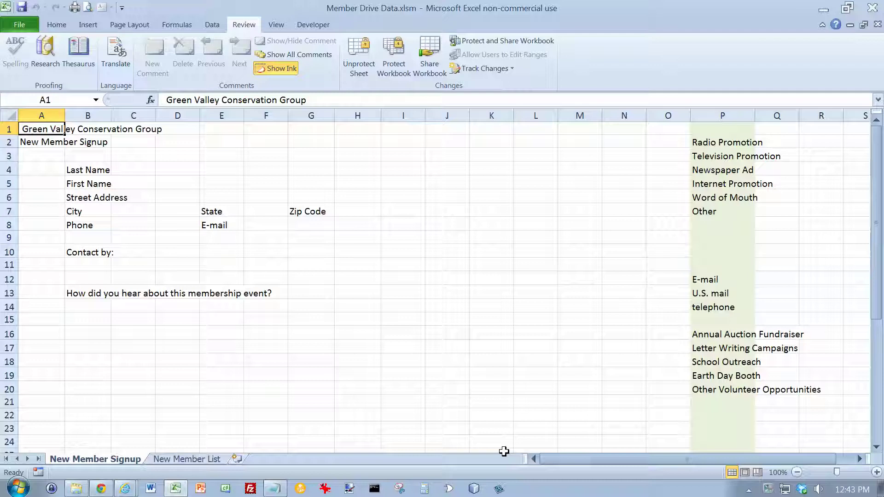
Unprotect the New Member Signup sheet using its password
left_click(362, 51)
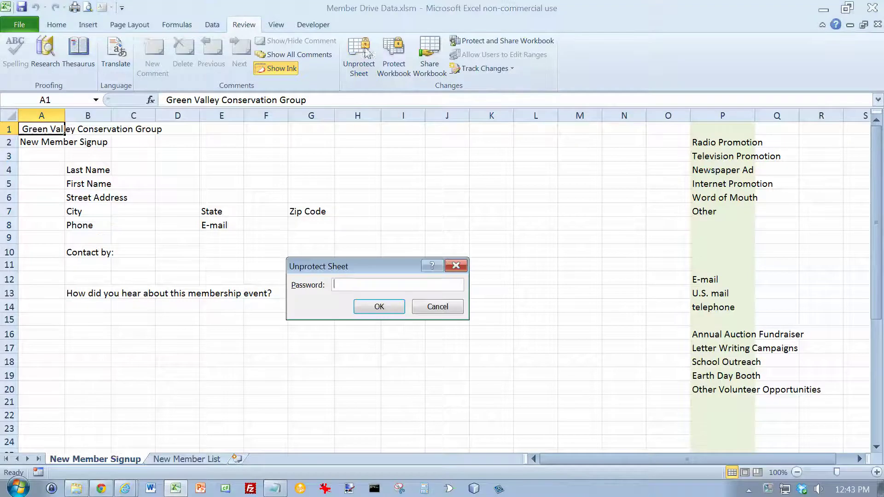
type("•••••••")
key("Return")
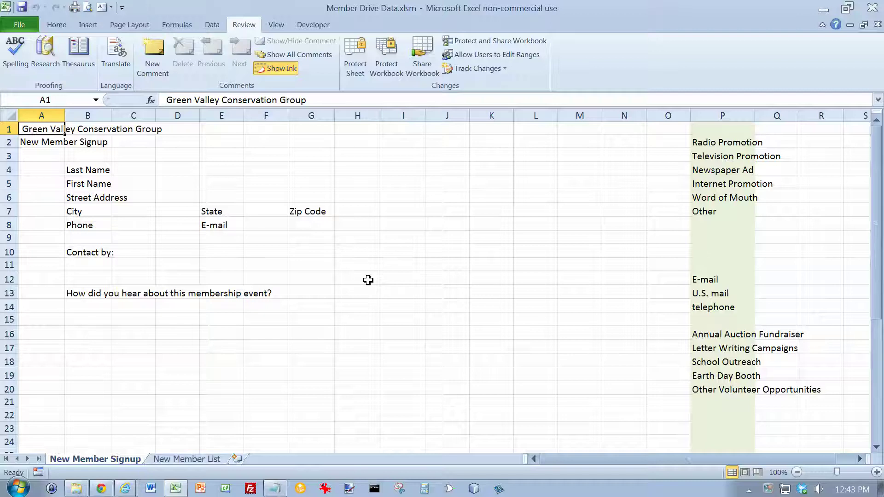
Apply the Civic theme to the workbook
left_click(62, 28)
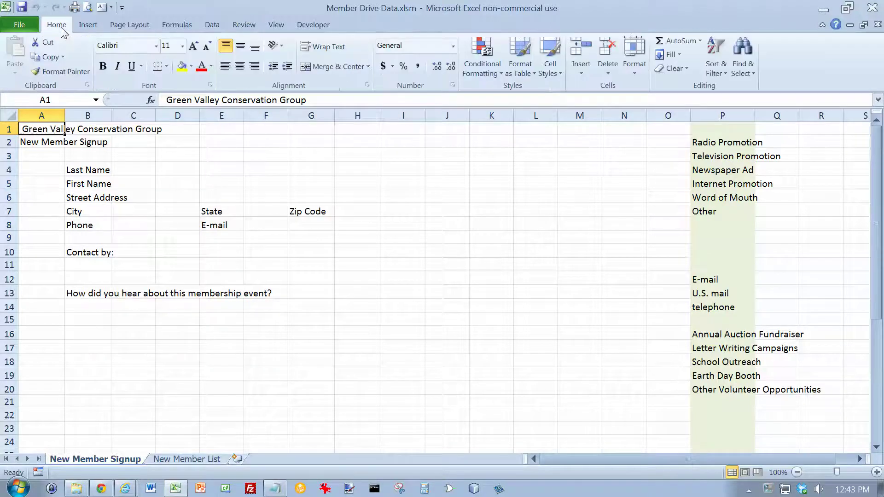
left_click(123, 27)
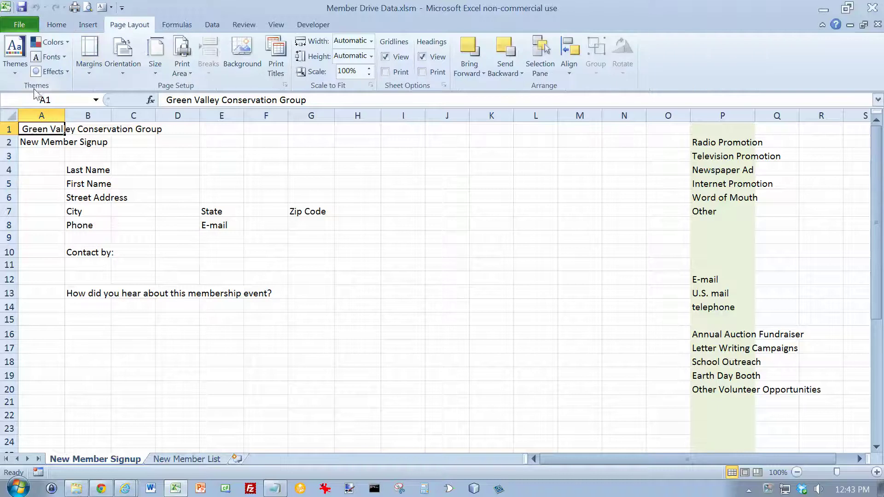
left_click(17, 74)
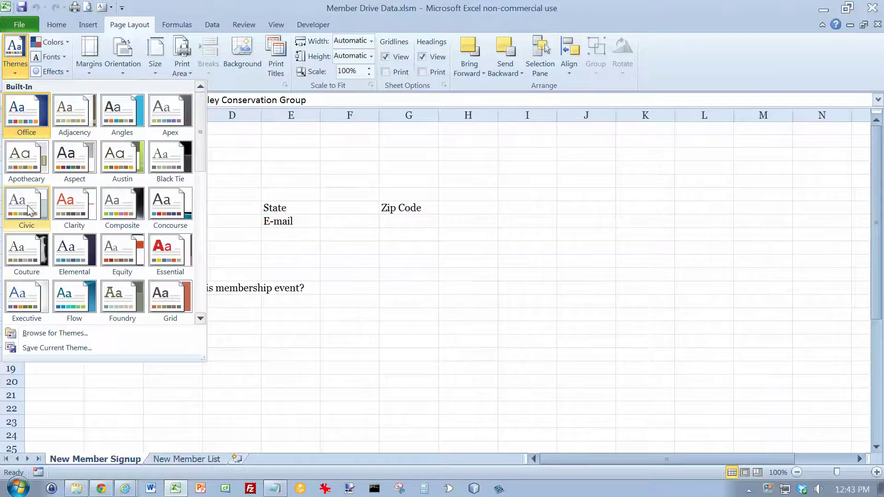
left_click(26, 205)
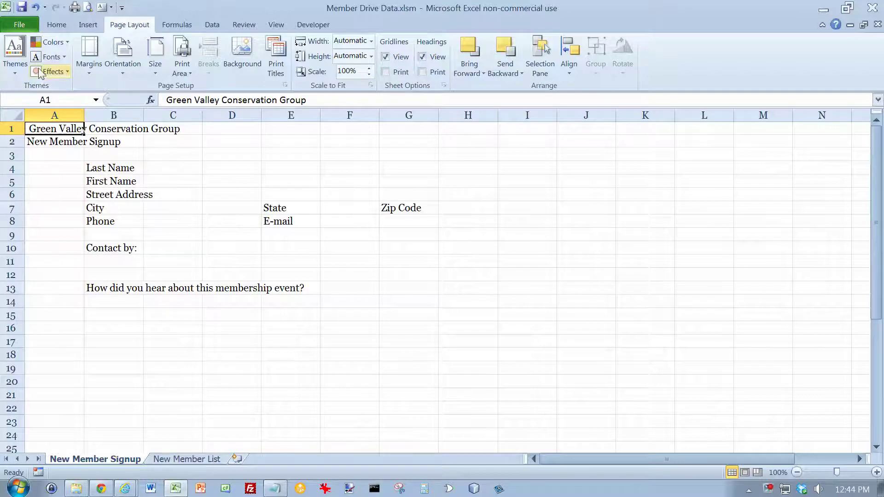
left_click(21, 26)
left_click(29, 59)
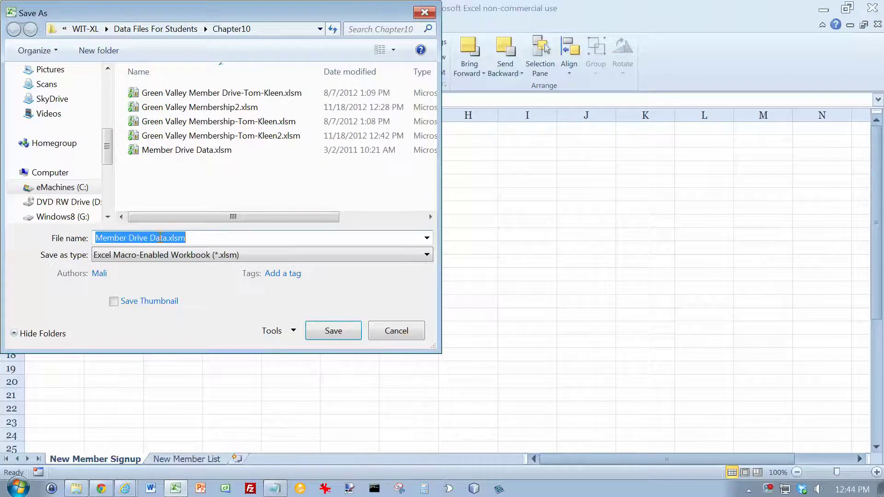
Save as a macro-enabled workbook named 'Green Valley Member Drive' followed by the user's name
type("Green ")
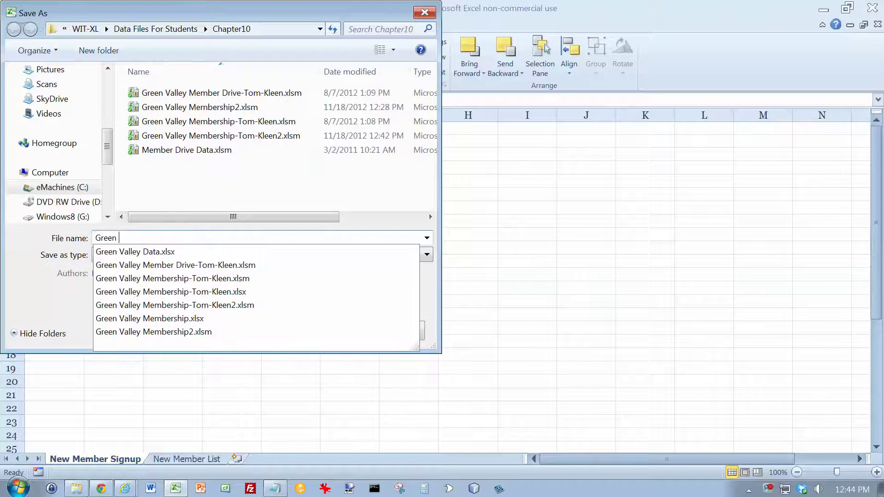
type("Valley Memb")
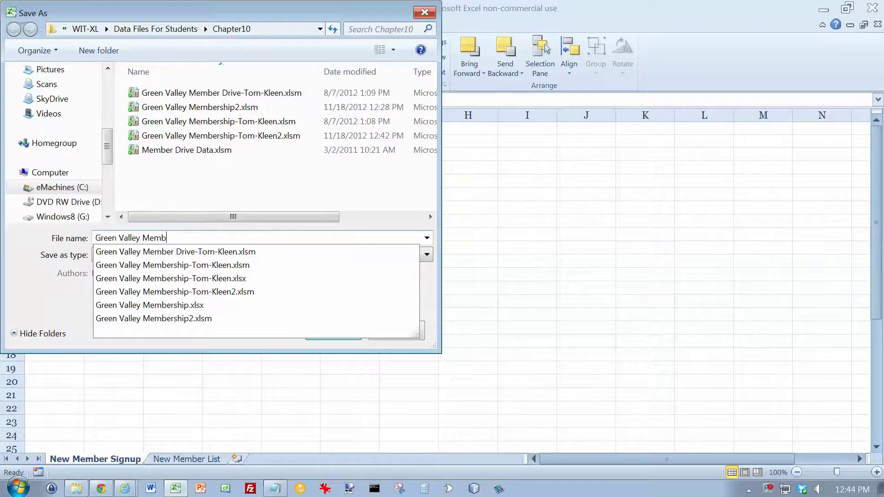
type("er Drive-")
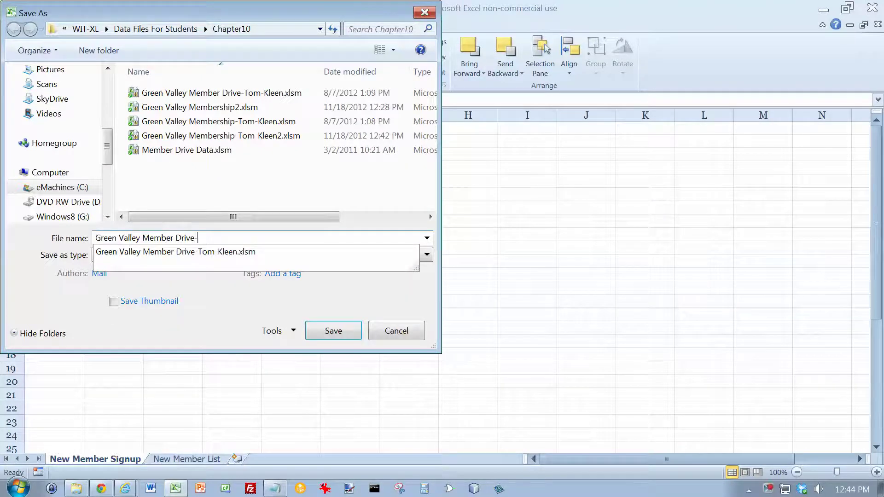
type("Tomj-")
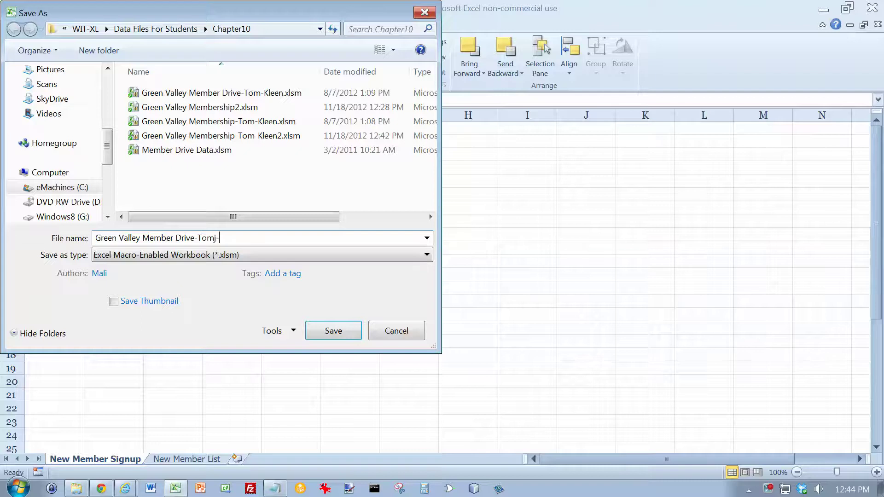
key("BackSpace")
type("-Kleen2")
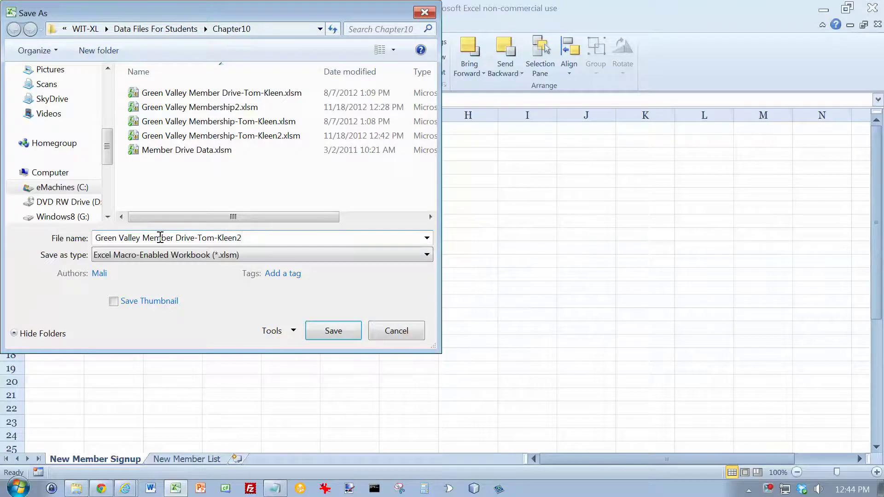
key("Return")
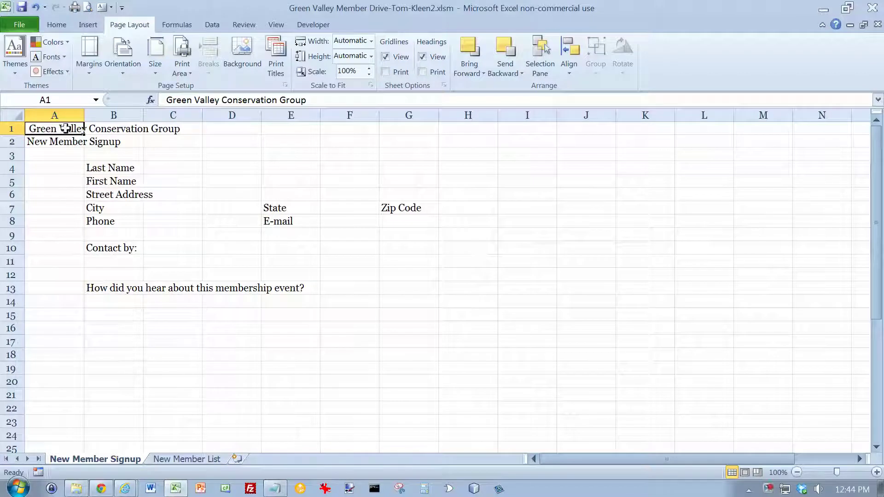
Merge and centre the title across A1:K1 in bold 28 pt
left_click_drag(65, 129, 644, 128)
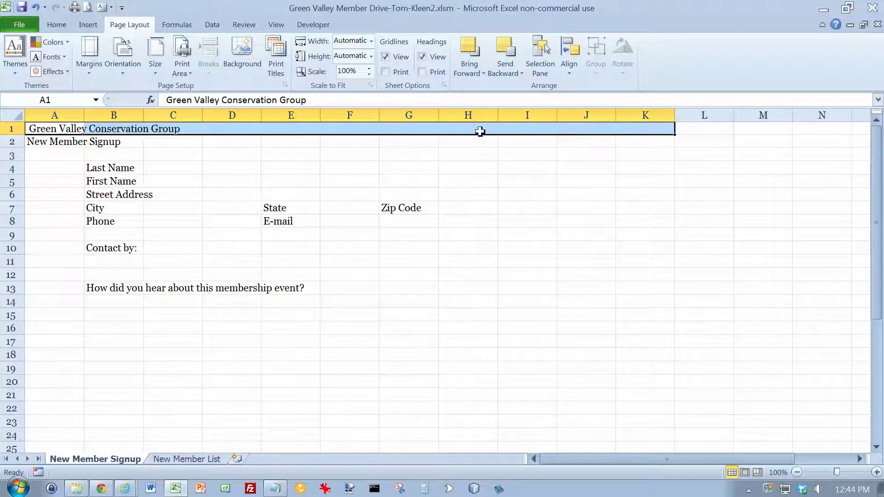
left_click(56, 25)
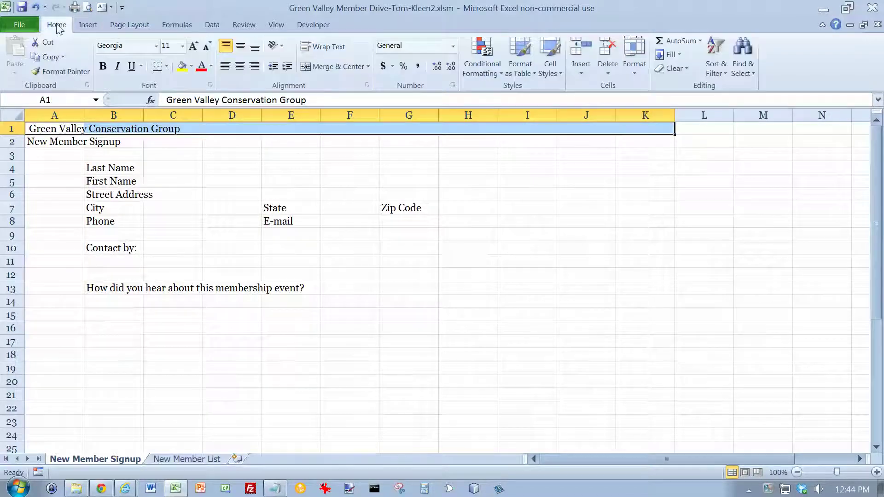
left_click(328, 67)
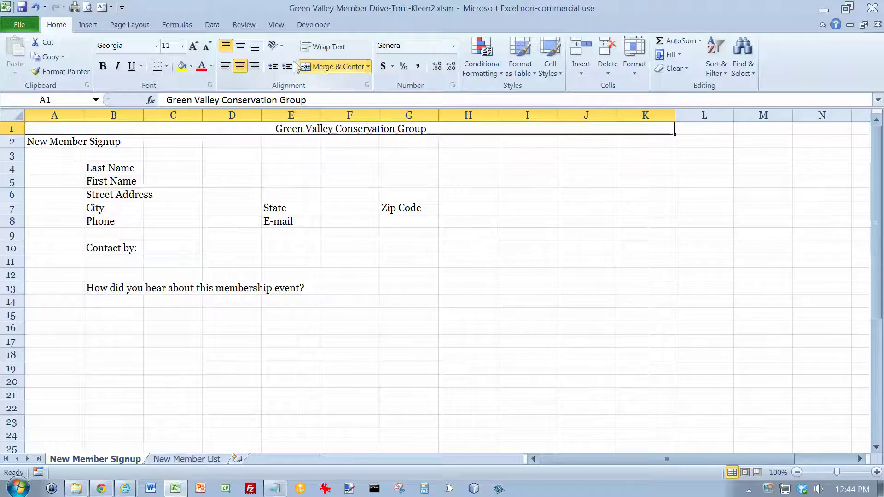
left_click(183, 46)
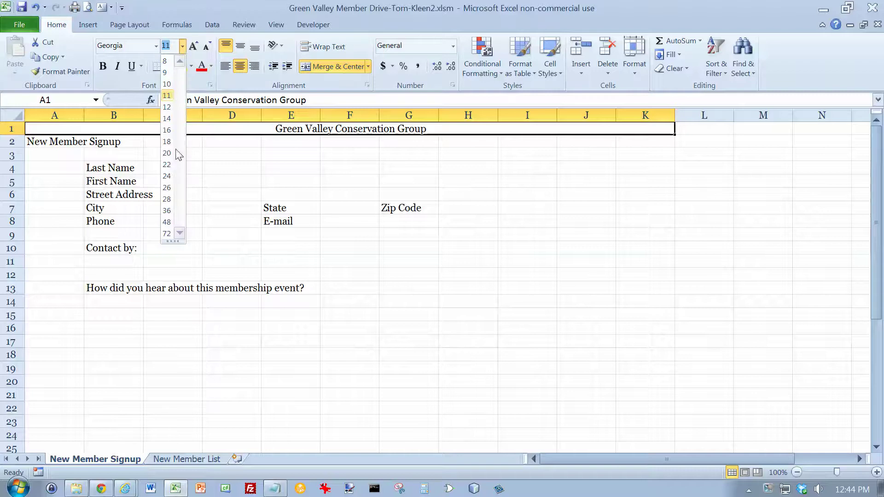
left_click(166, 199)
left_click(103, 66)
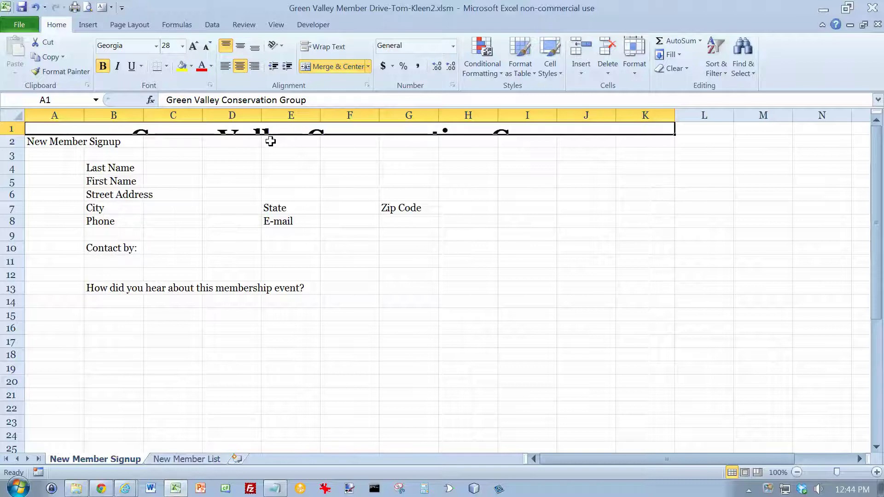
Merge and centre the New Member Signup subtitle across A2:K2 in bold 20 pt
left_click_drag(68, 142, 619, 140)
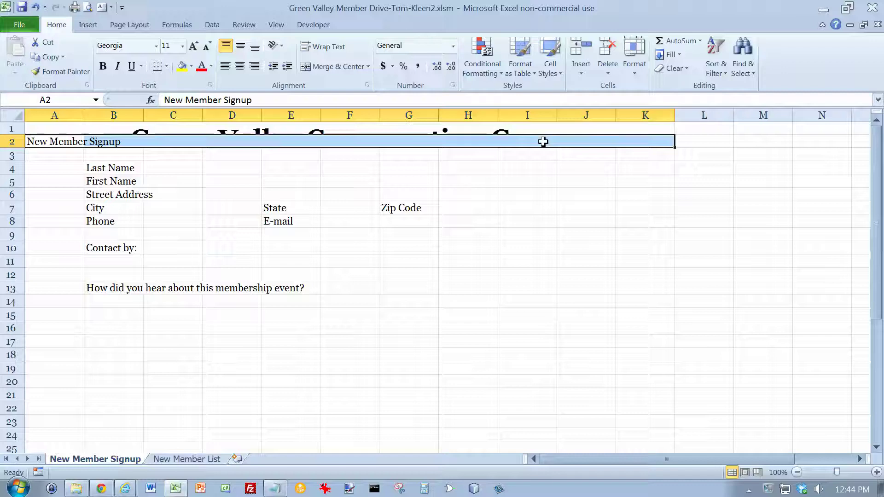
left_click(324, 68)
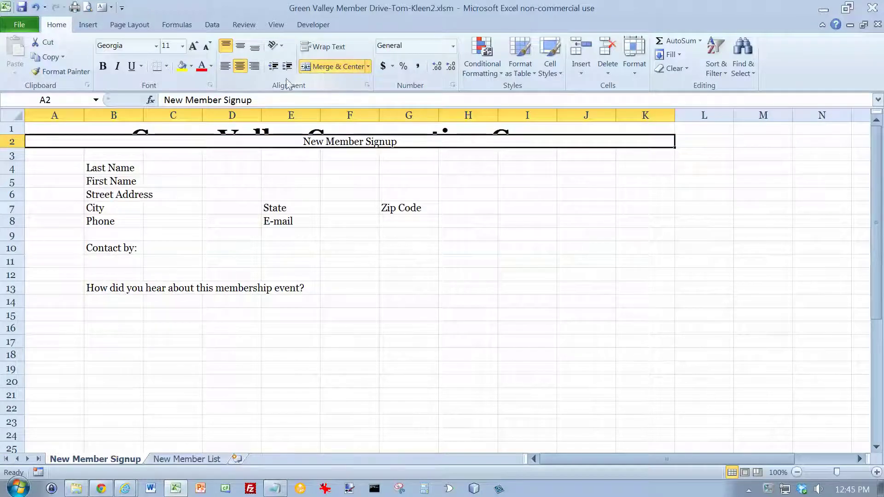
left_click(182, 45)
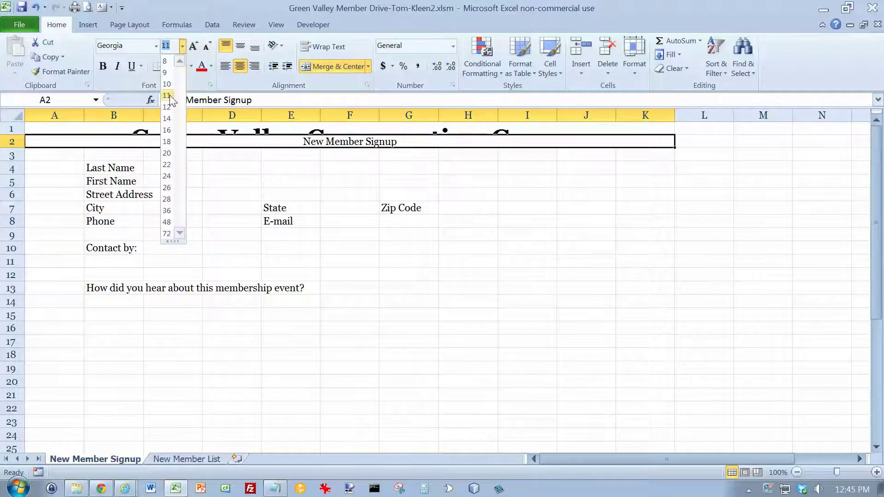
left_click(169, 155)
key("ctrl+b")
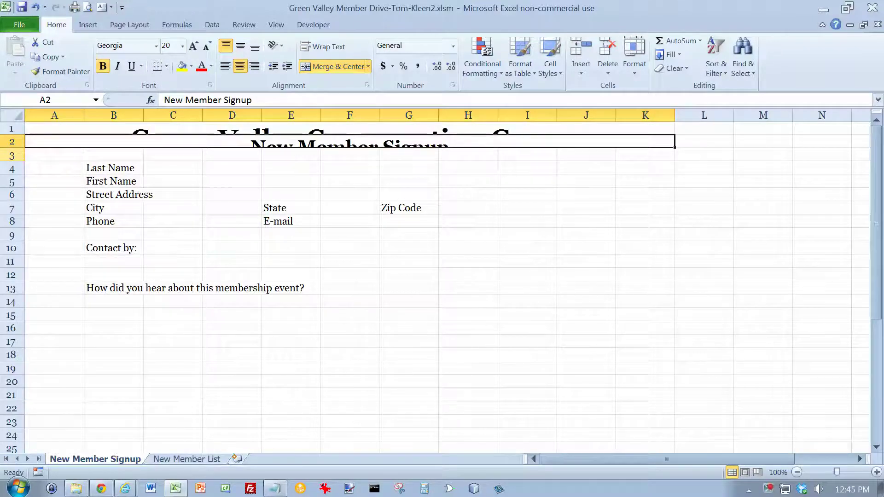
Set row 1's height to 50.25
left_click(13, 129)
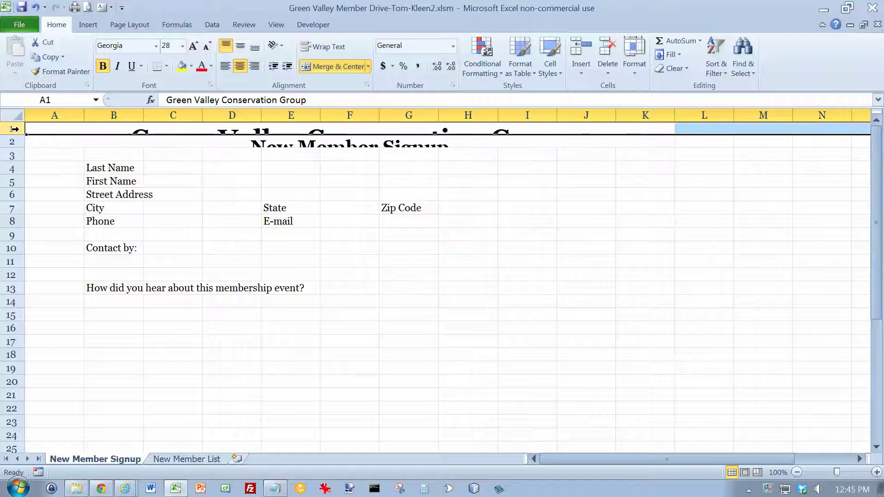
right_click(12, 129)
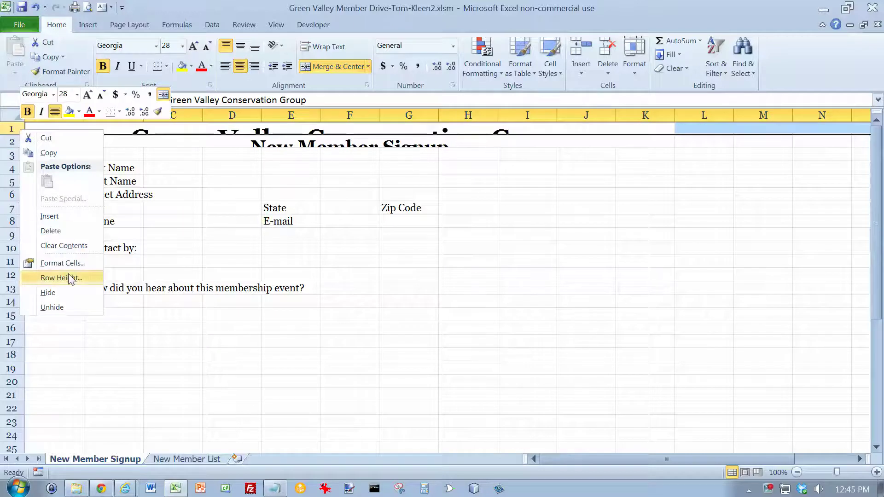
left_click(70, 279)
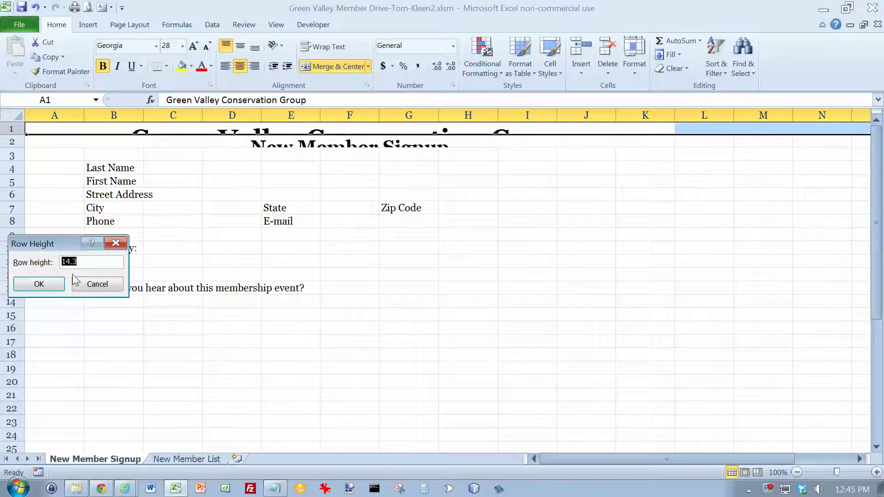
type("50.25")
key("Return")
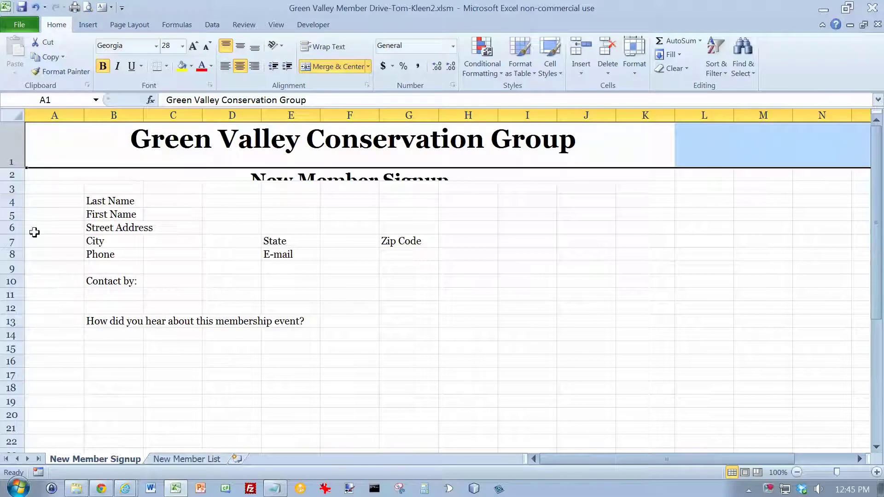
Set row 2's height to 25
right_click(13, 176)
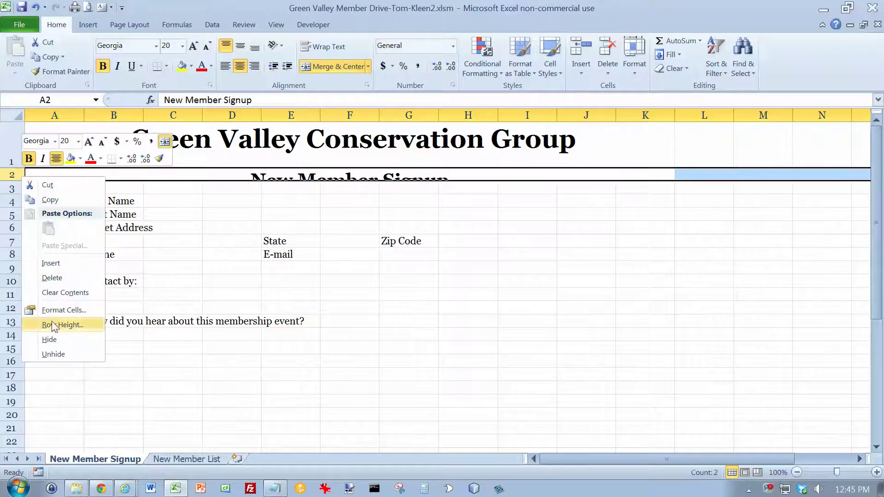
left_click(53, 325)
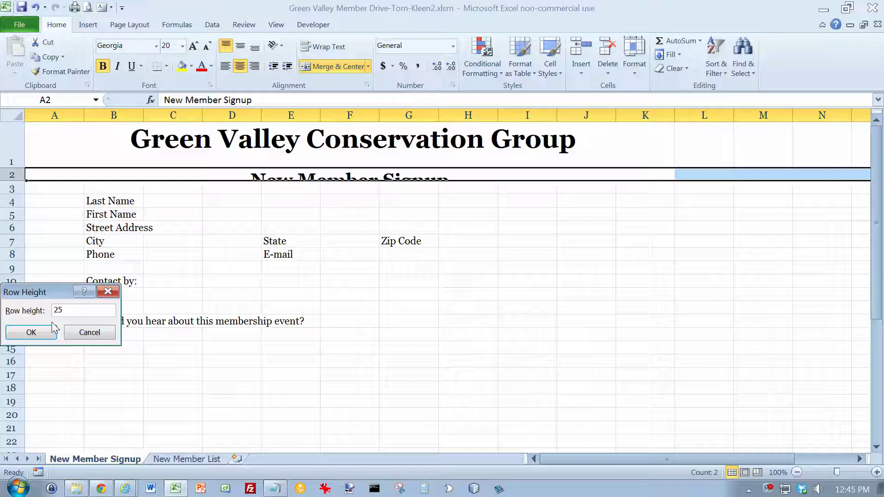
key("Return")
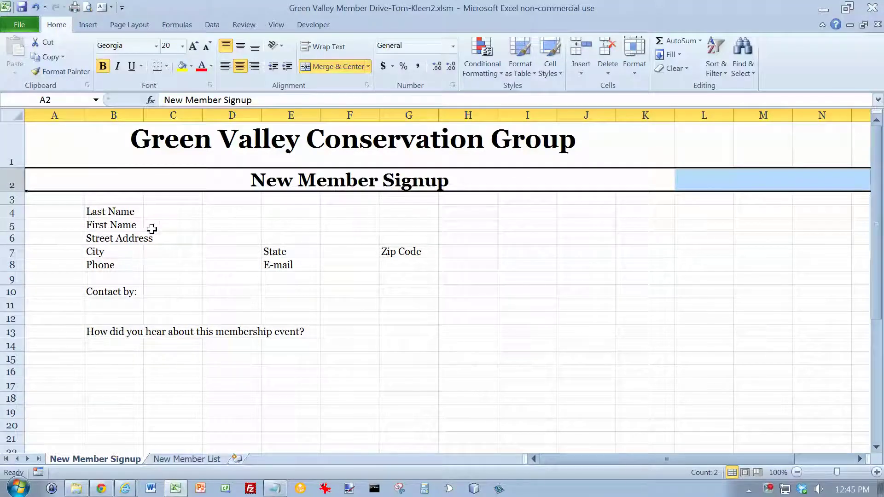
left_click(127, 151)
left_click_drag(127, 151, 124, 169)
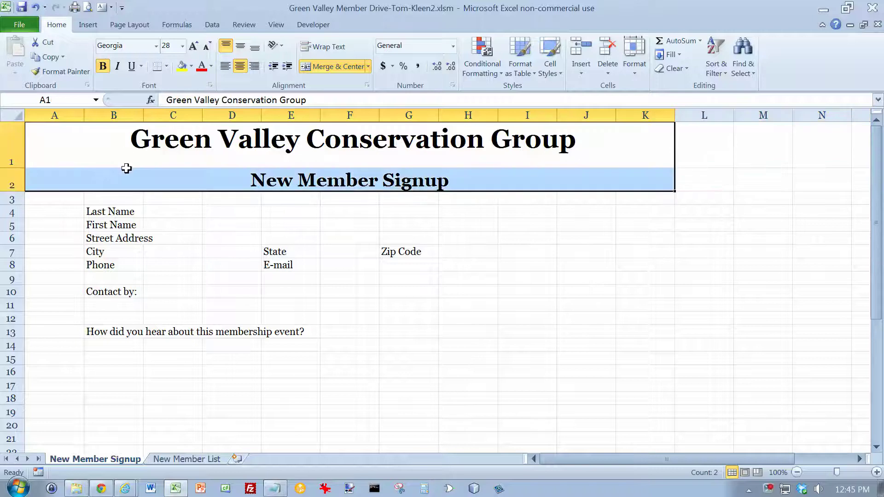
Colour the A1:K2 headings with Blue-Gray, Text 2 font colour
left_click(211, 67)
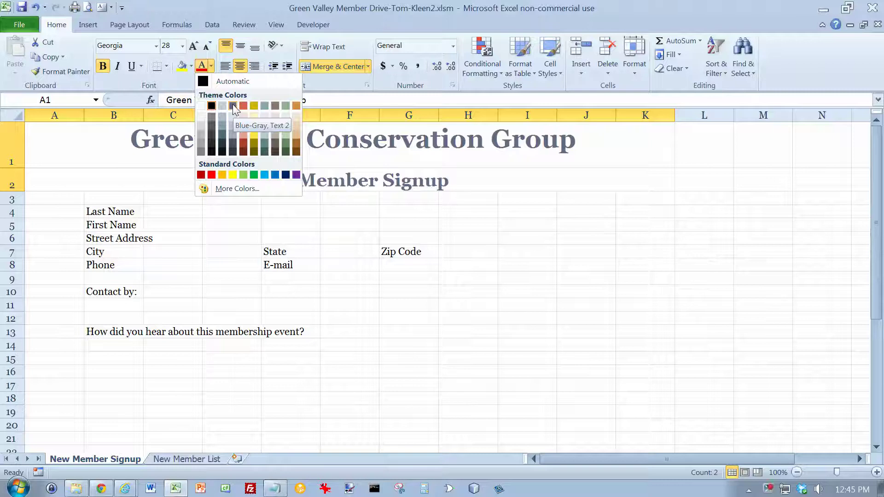
left_click(234, 106)
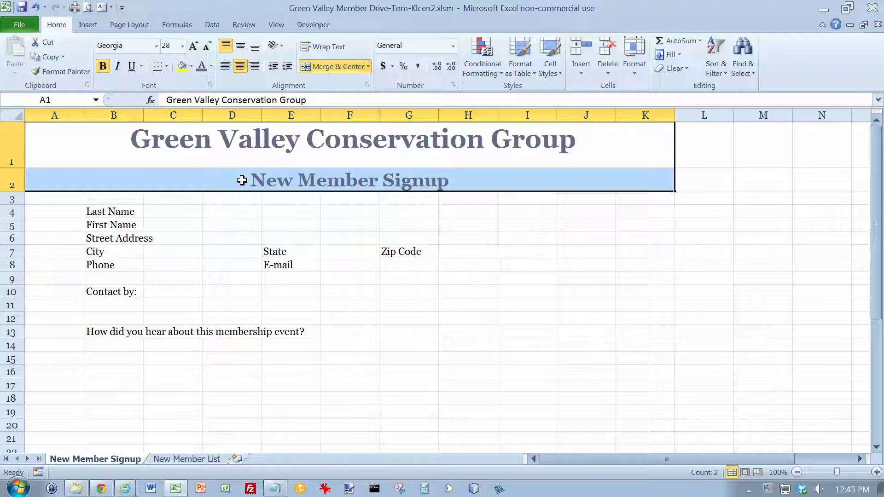
Widen column B to 10.46 and right-align the field labels in B4:B10
right_click(129, 118)
left_click(167, 266)
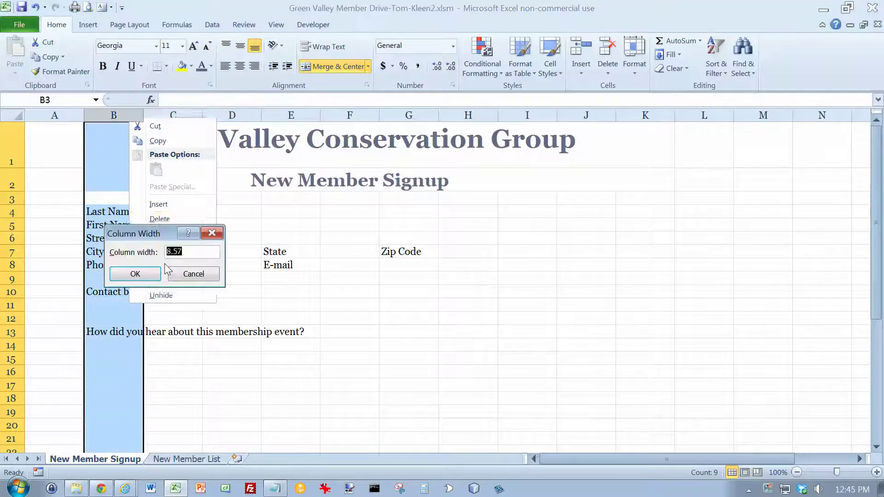
type("10.46")
key("Return")
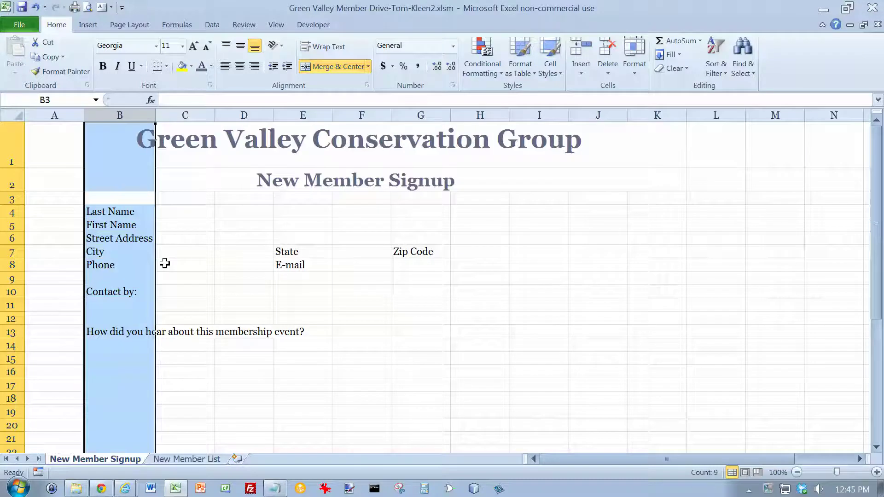
left_click_drag(131, 213, 130, 290)
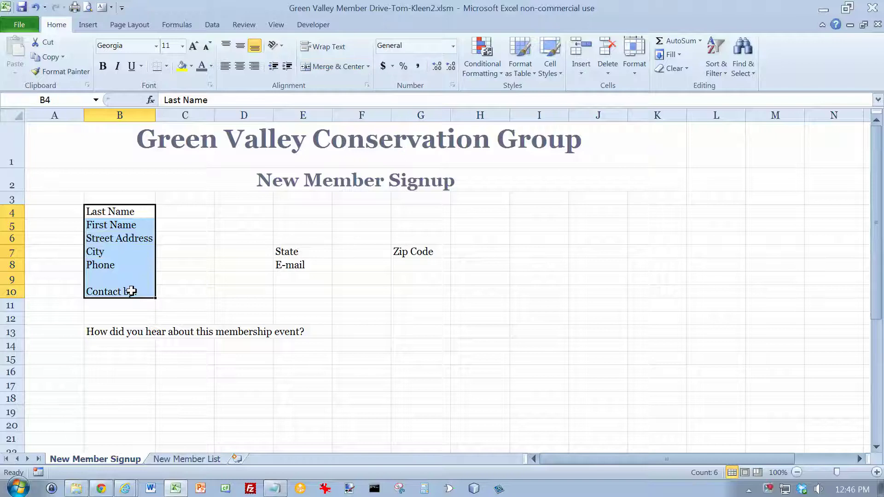
left_click(254, 65)
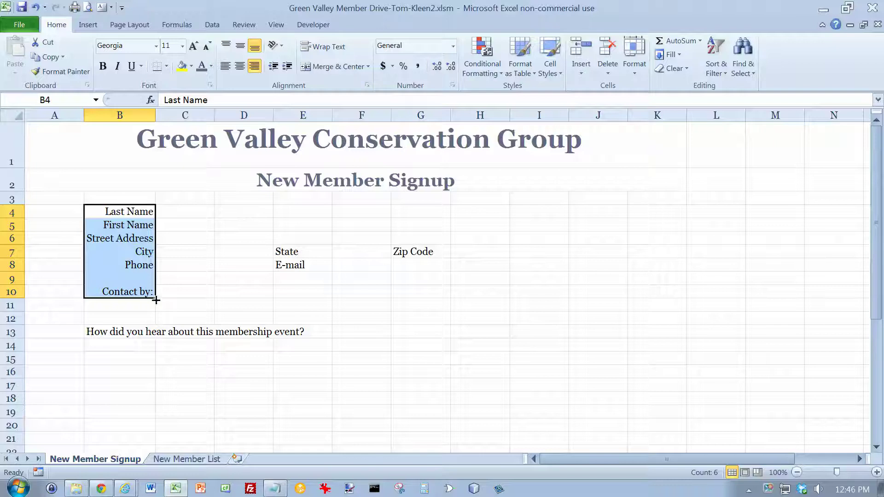
Merge, centre and bold the survey questions in B13:F13 and B26:K26
left_click_drag(105, 335, 344, 329)
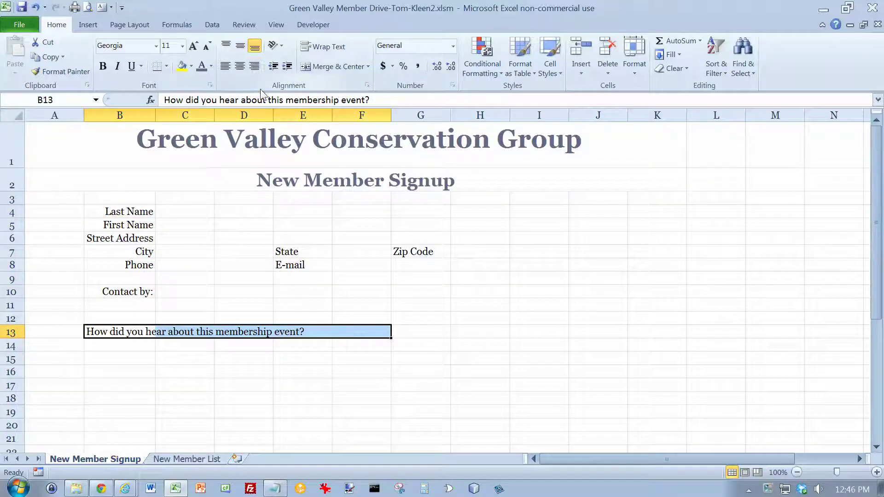
left_click(324, 67)
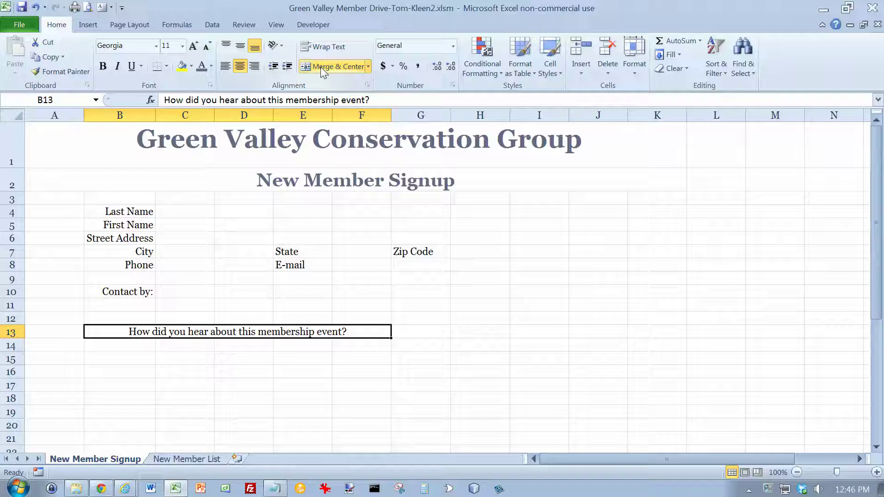
left_click(103, 67)
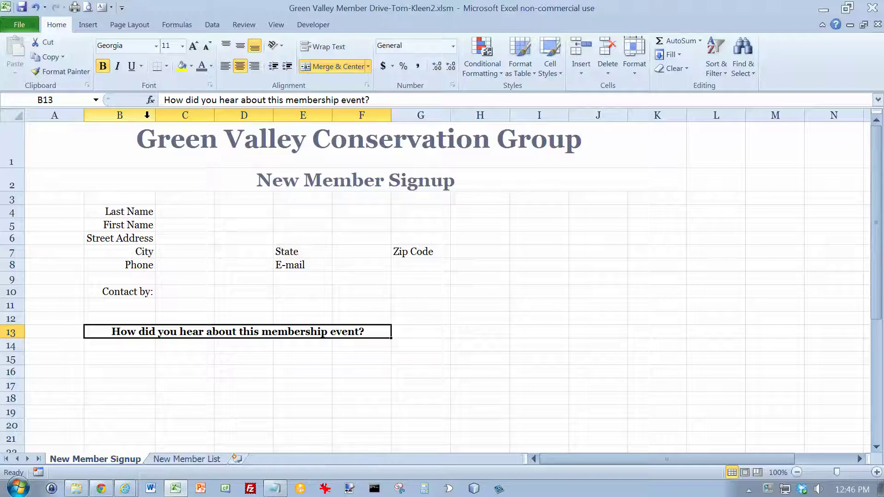
scroll(144, 236, "down", 2)
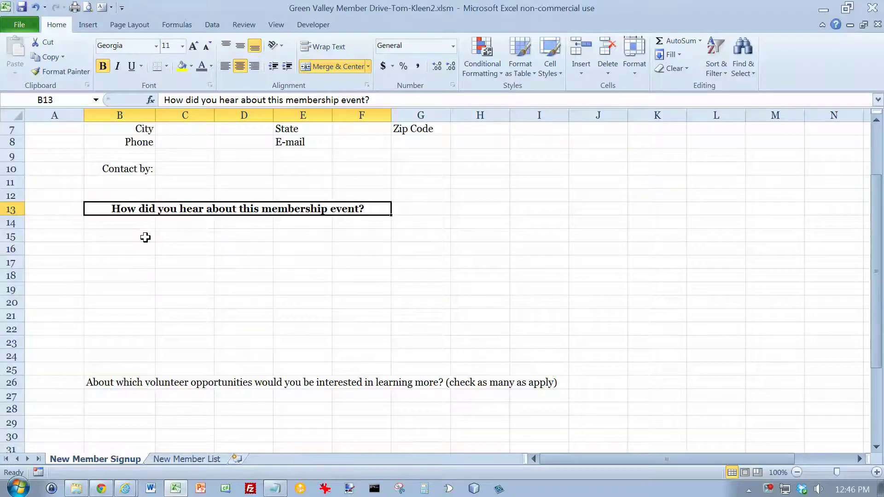
left_click_drag(94, 378, 643, 388)
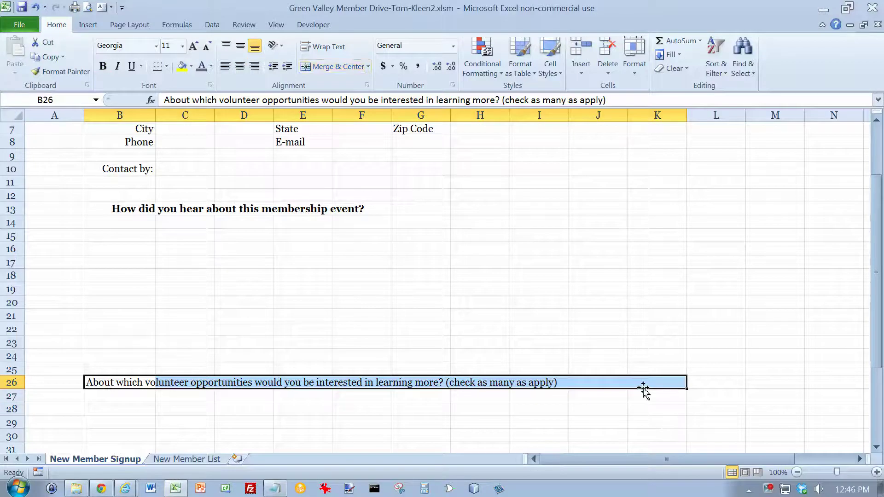
left_click(329, 67)
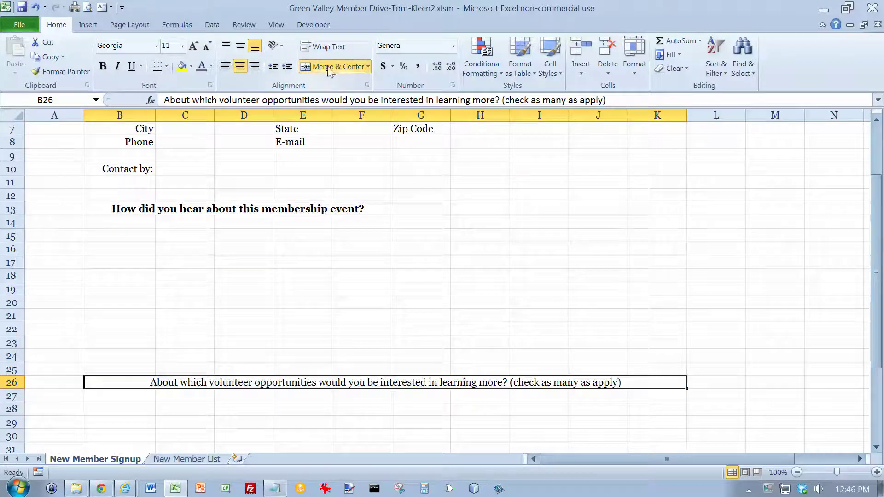
left_click(104, 67)
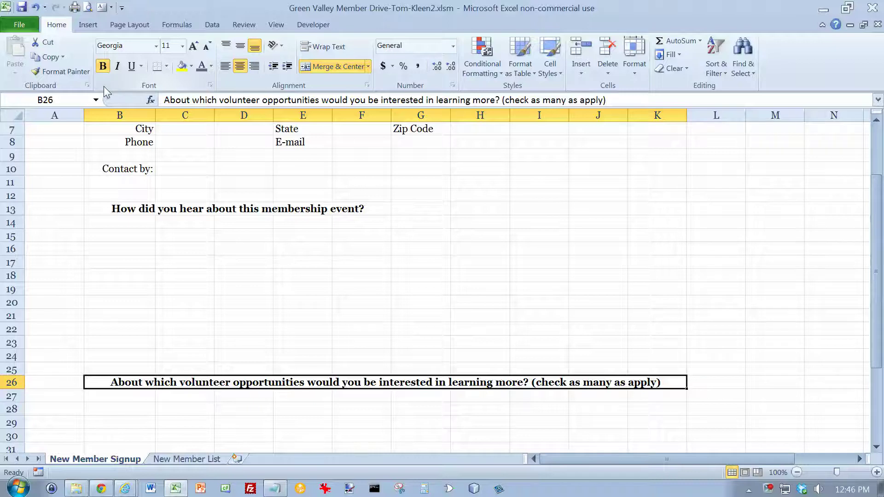
left_click(16, 117)
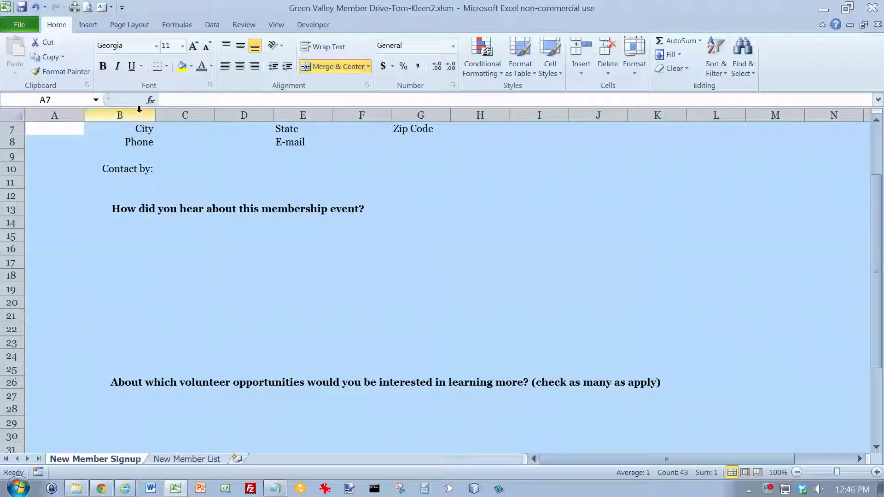
Fill the entire sheet with Teal, Accent 3, Lighter 80%
left_click(192, 67)
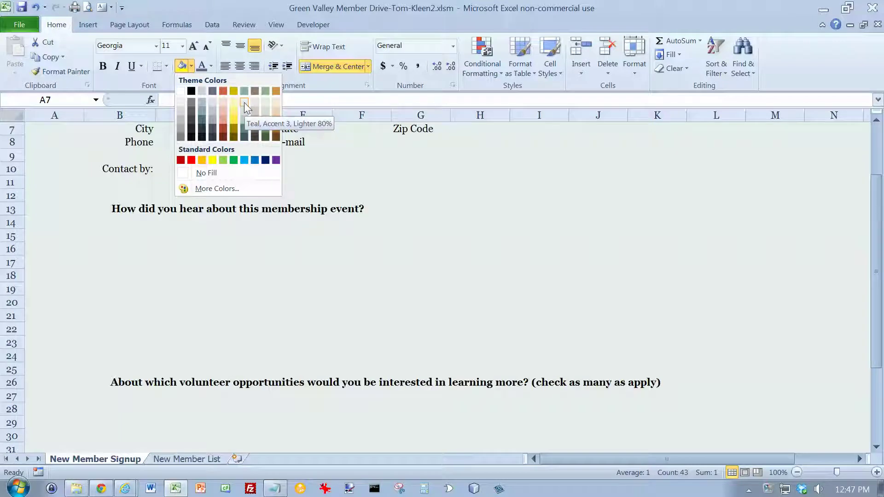
left_click(245, 102)
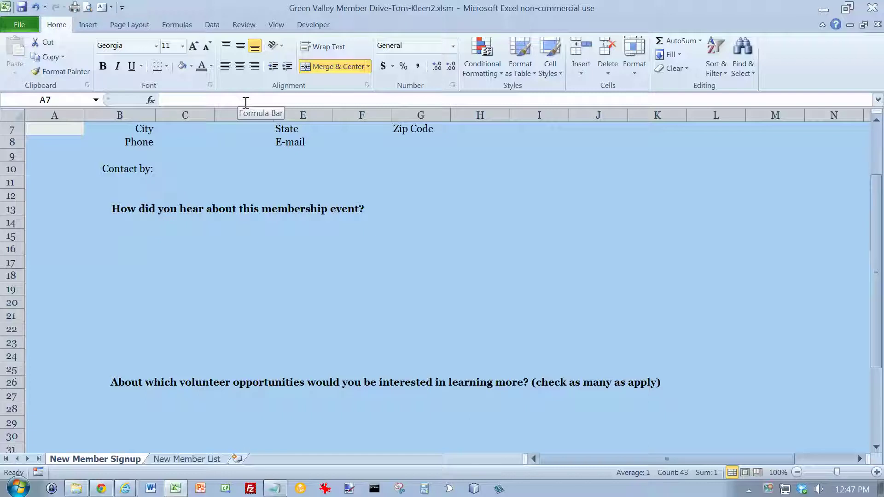
left_click(204, 170)
scroll(203, 170, "up", 2)
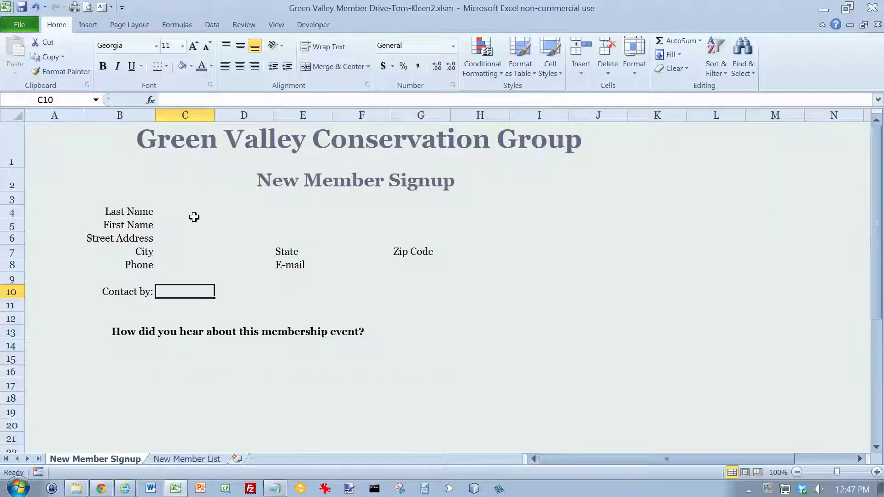
Shade the label cells A4:B8 with a light fill
left_click_drag(74, 211, 133, 264)
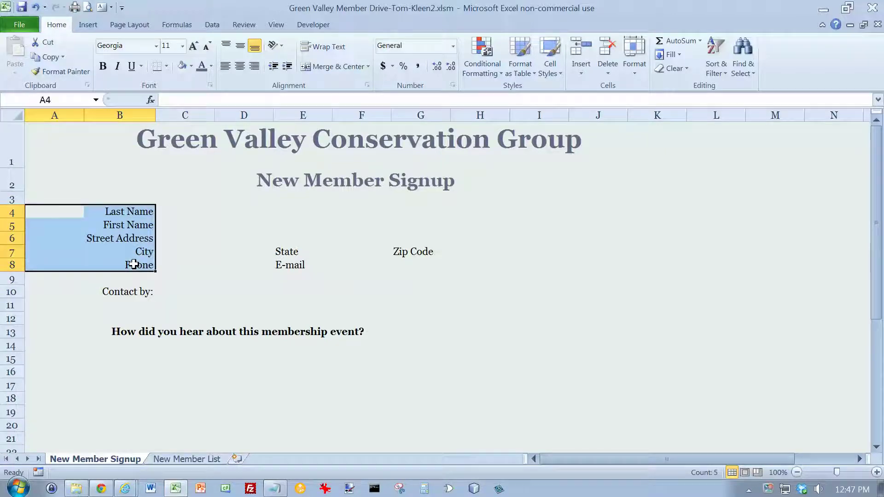
left_click(191, 67)
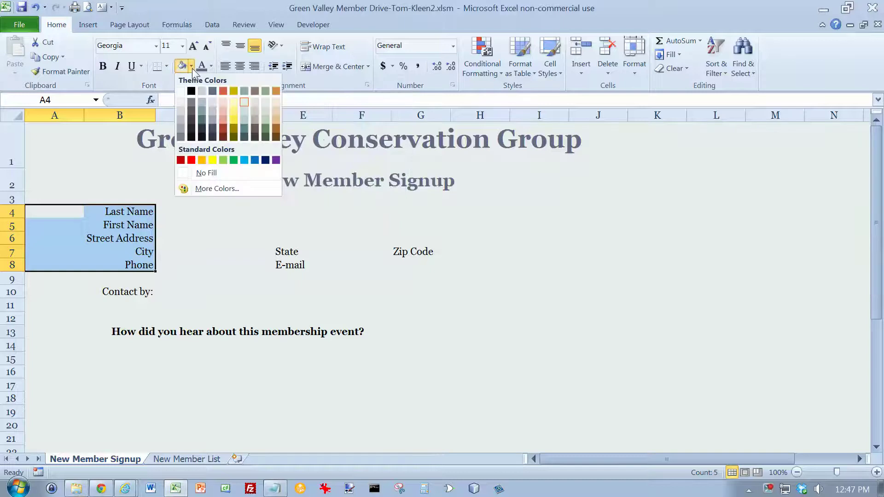
left_click(243, 110)
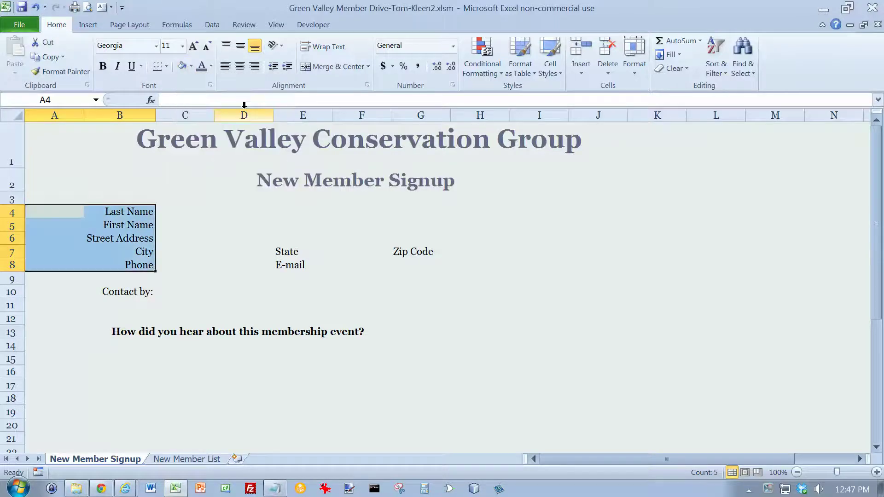
left_click(191, 66)
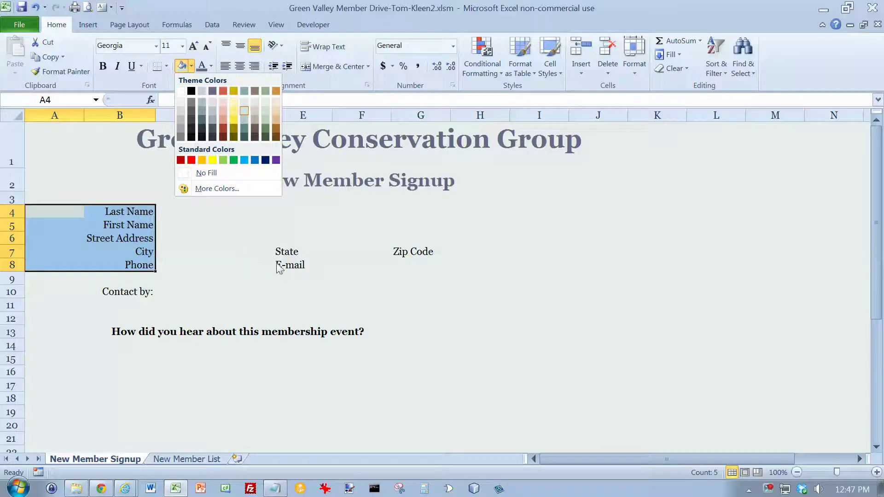
key("Escape")
Shade the Contact by:, State, E-mail, Zip Code labels and both question headings
left_click(136, 293)
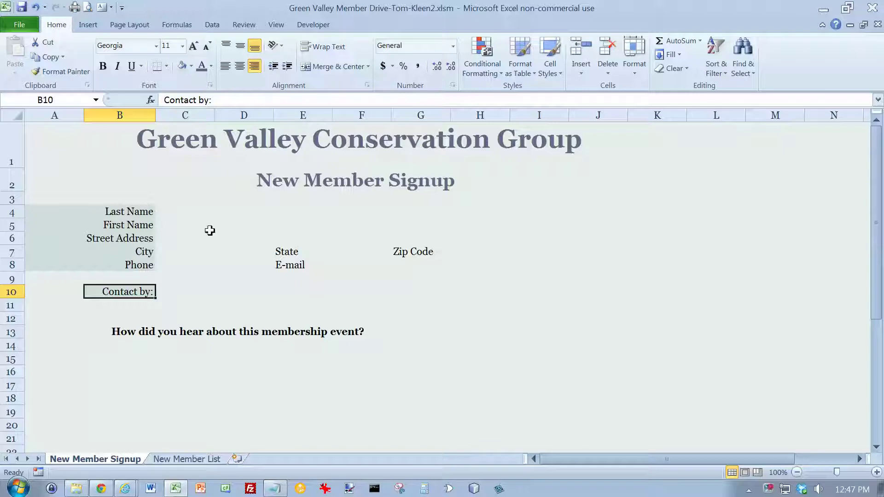
left_click_drag(288, 251, 292, 270)
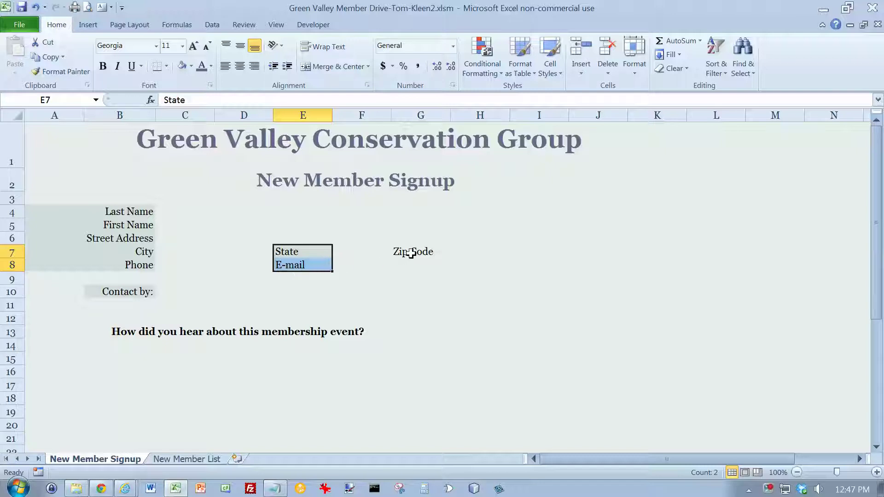
left_click(410, 252)
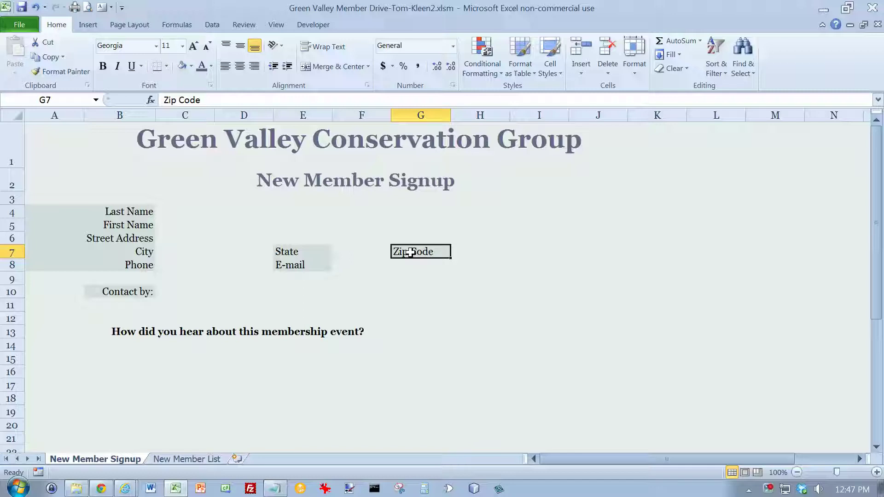
left_click(309, 330)
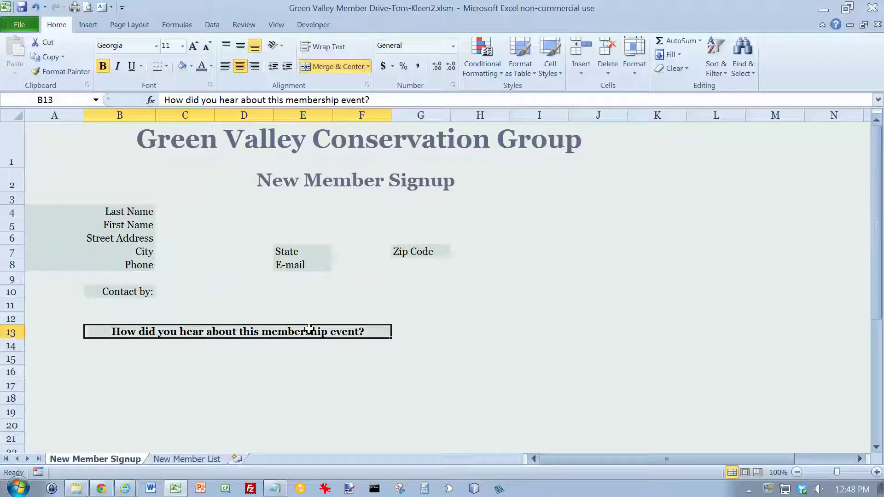
scroll(308, 332, "down", 2)
left_click(305, 380)
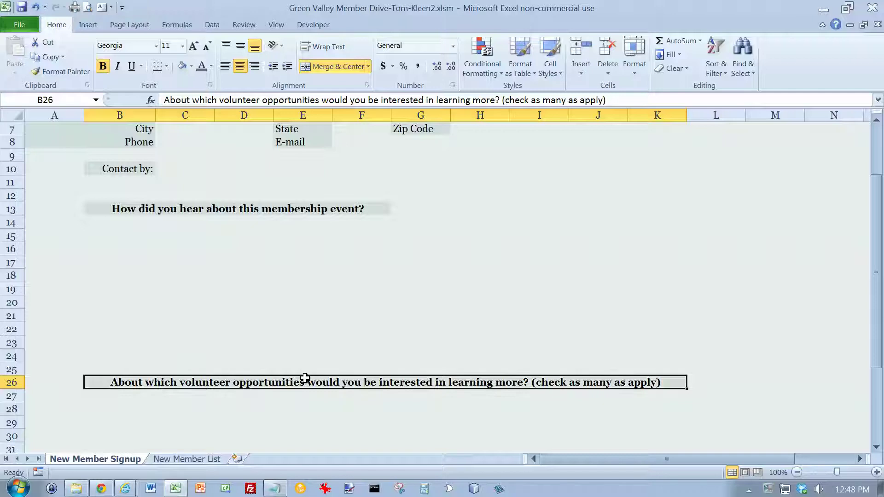
scroll(171, 230, "up", 2)
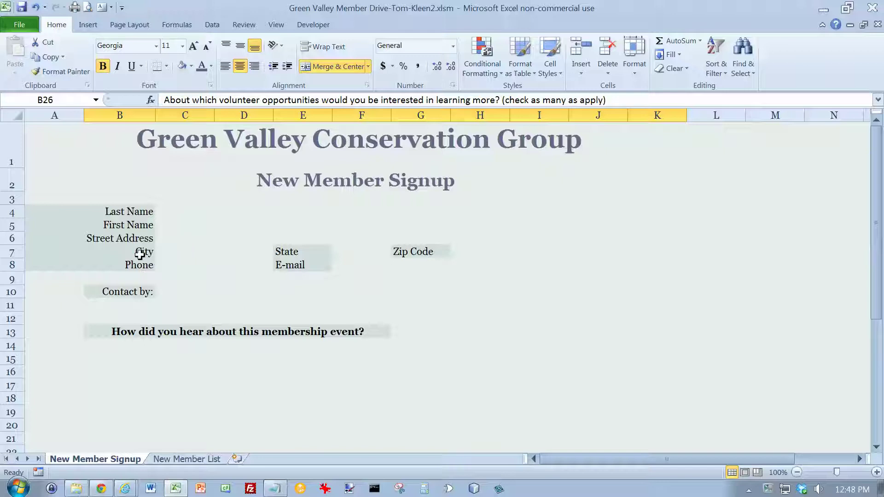
Merge C4:H4, C5:H5 and C6:H6 into Last Name, First Name and Street Address fields
left_click(187, 211)
left_click_drag(191, 211, 465, 212)
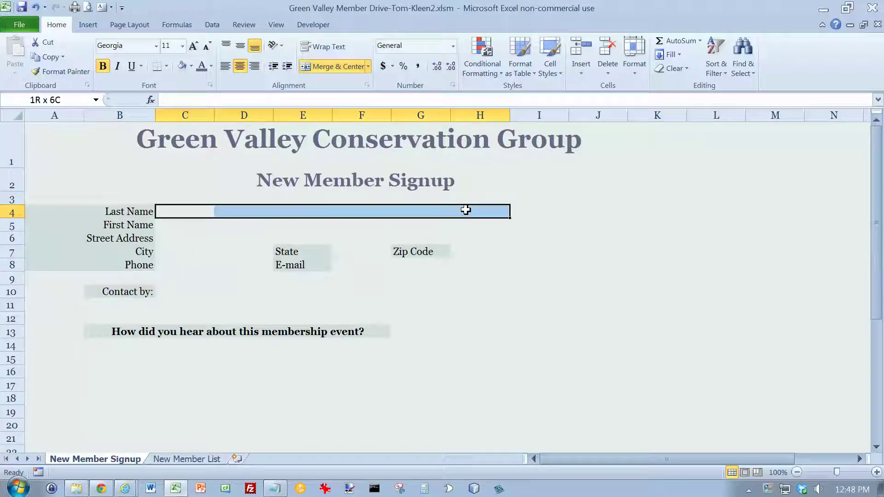
left_click(324, 66)
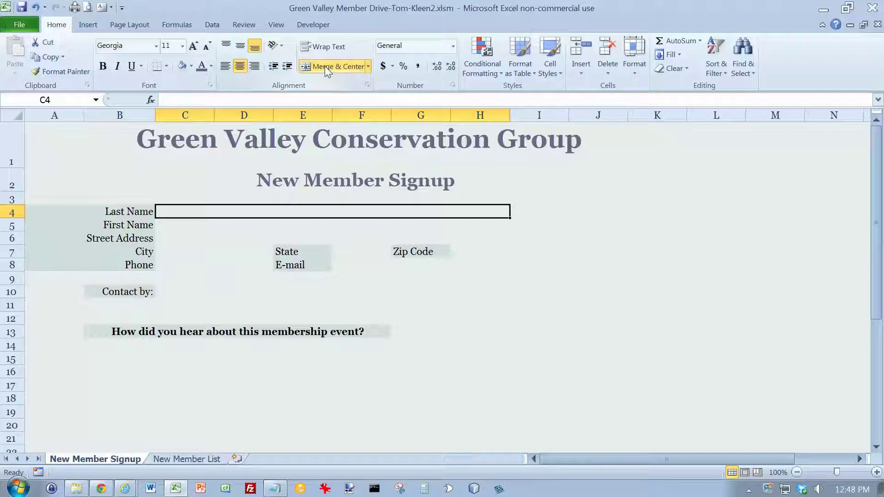
left_click_drag(174, 225, 465, 223)
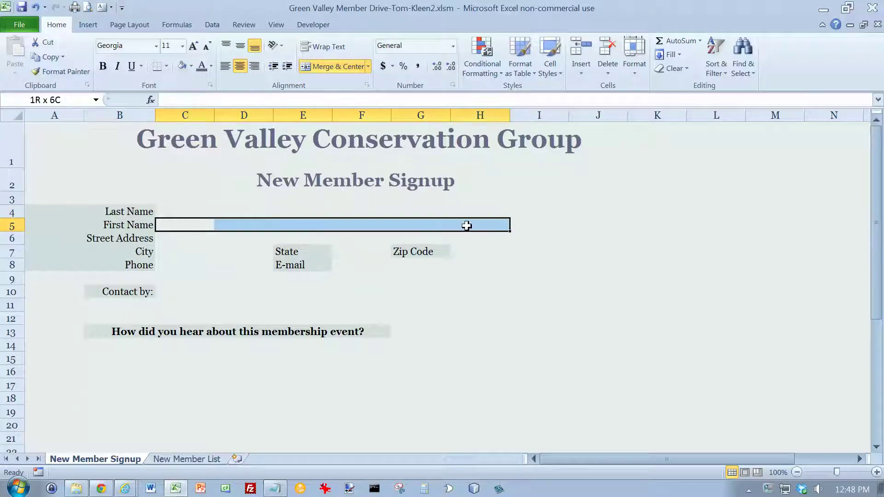
left_click(325, 67)
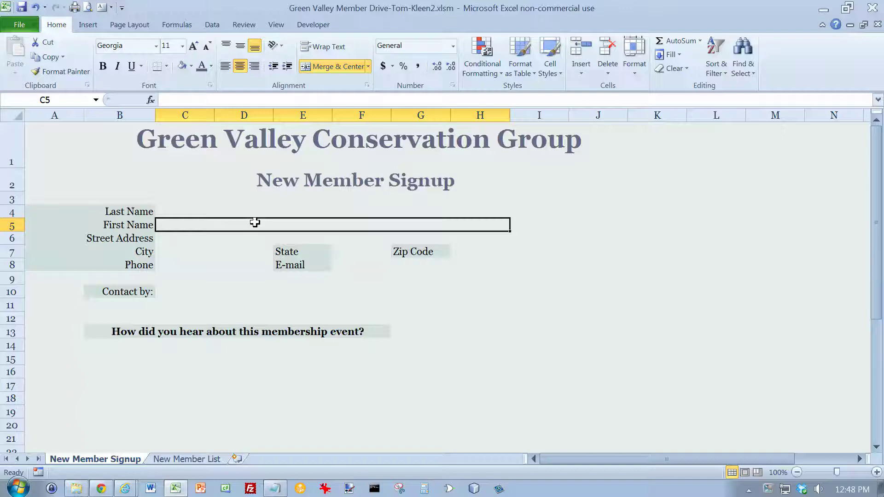
left_click_drag(178, 238, 457, 239)
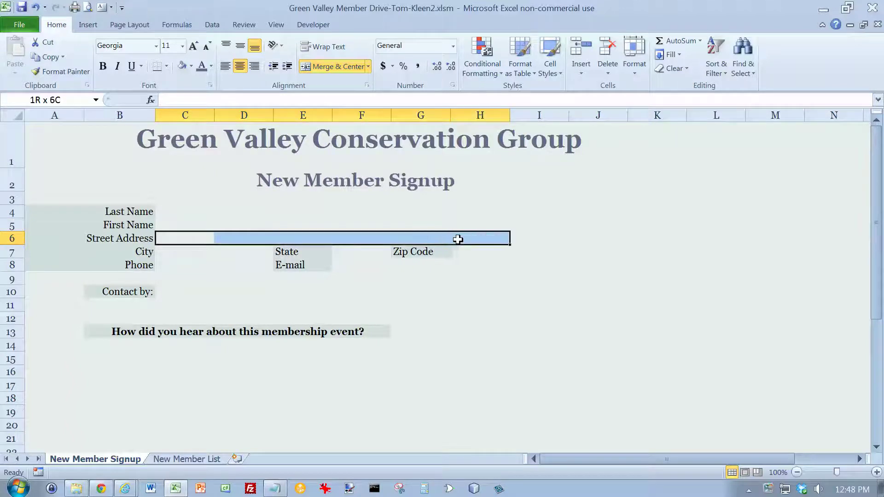
left_click(327, 67)
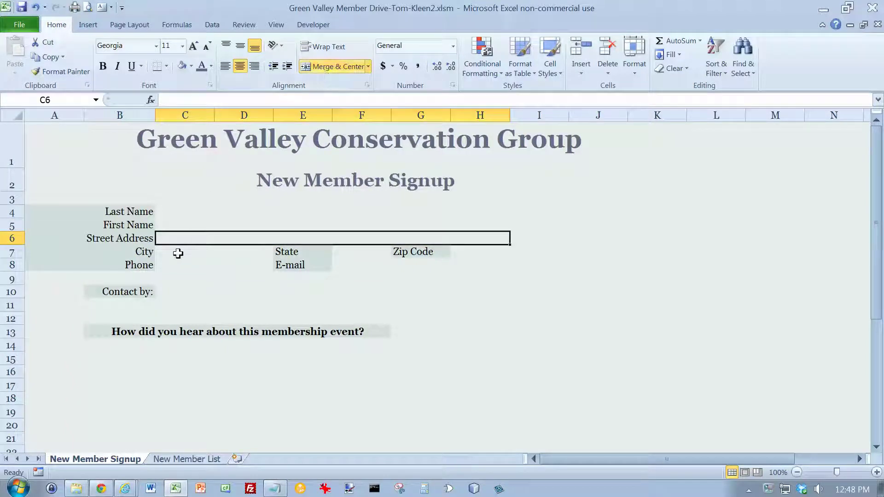
Merge C7:D7, C8:D8 and F8:H8 into City, Phone and E-mail fields
left_click_drag(177, 253, 237, 252)
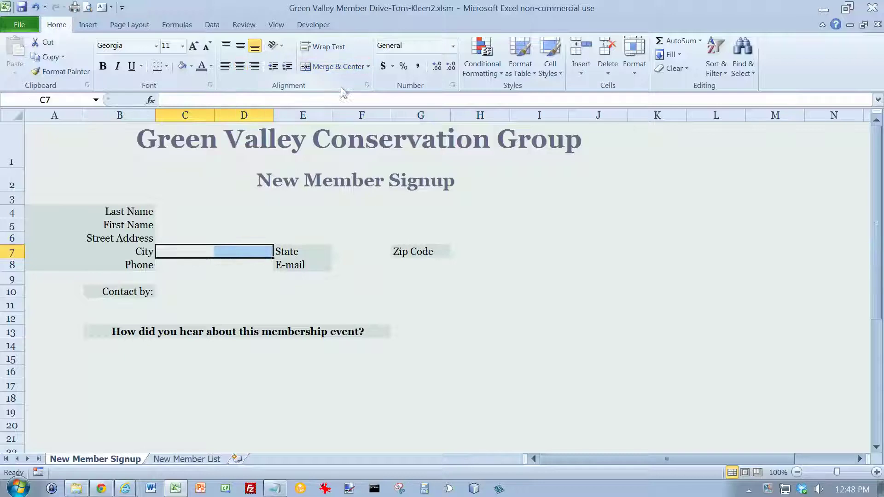
left_click(340, 67)
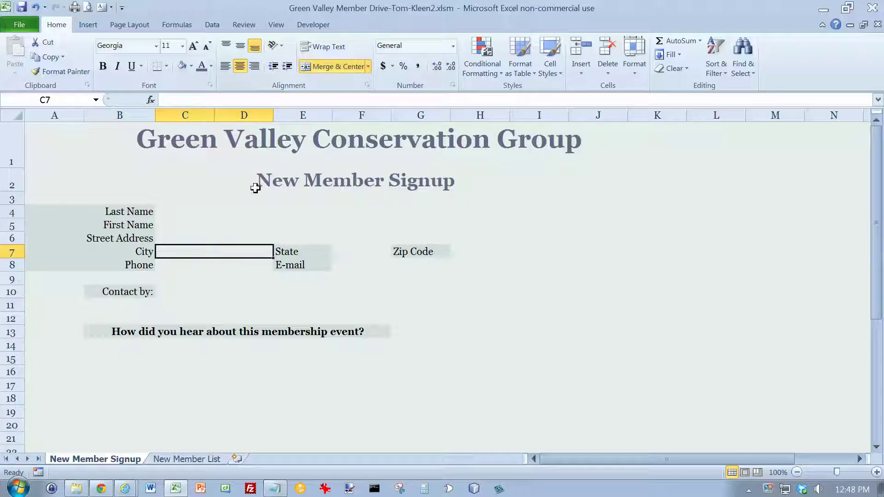
left_click_drag(187, 264, 238, 264)
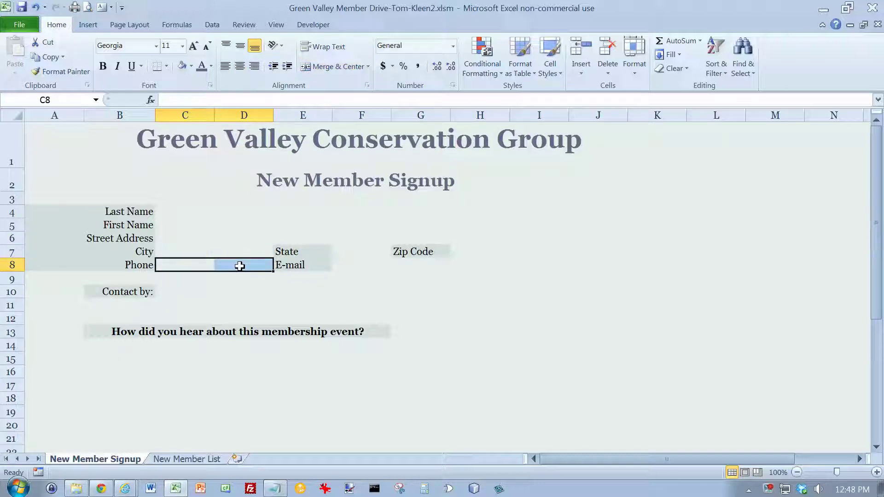
left_click(338, 67)
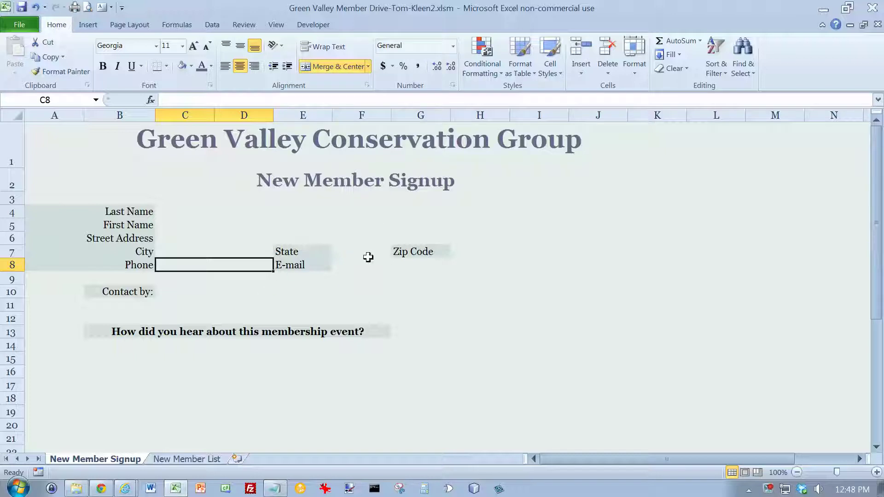
left_click_drag(358, 267, 474, 262)
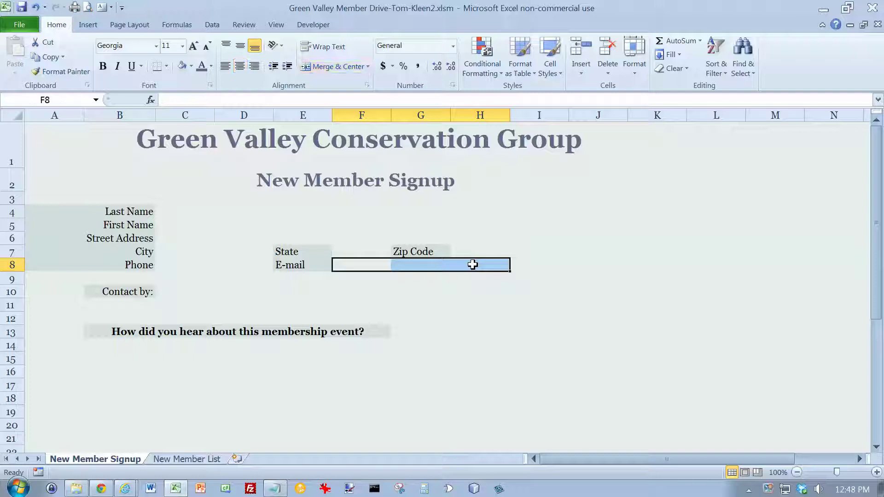
left_click(313, 71)
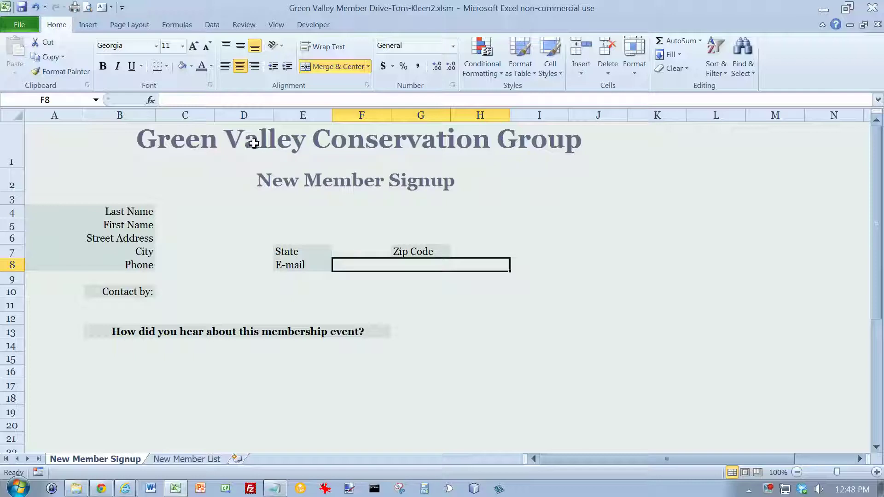
left_click_drag(177, 213, 174, 234)
left_click(191, 67)
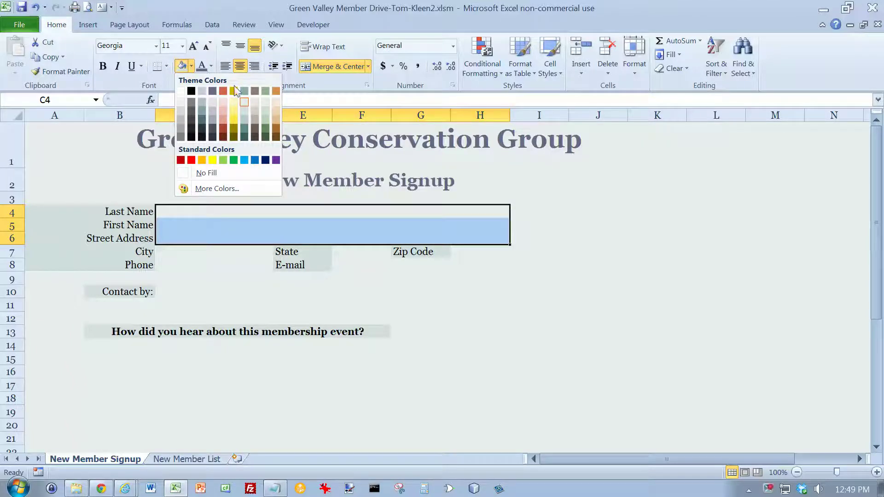
Fill the name, address, City and Phone fields with Ice Blue
left_click(203, 90)
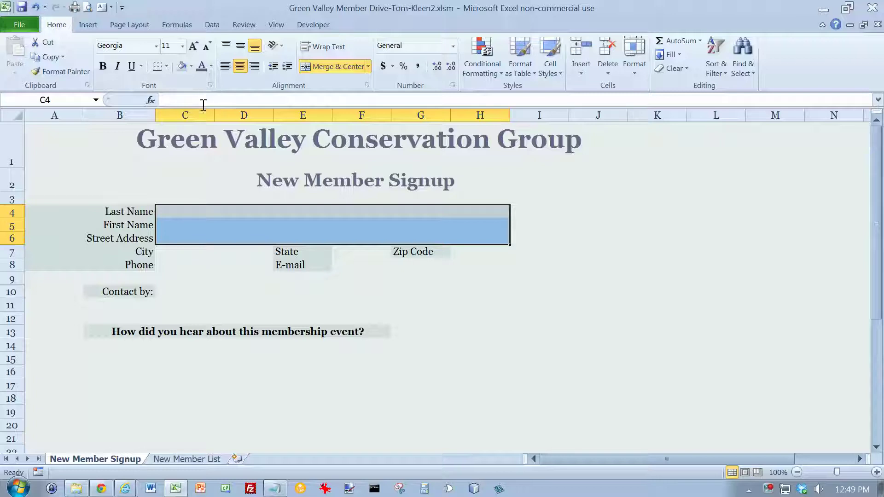
left_click_drag(206, 251, 202, 262)
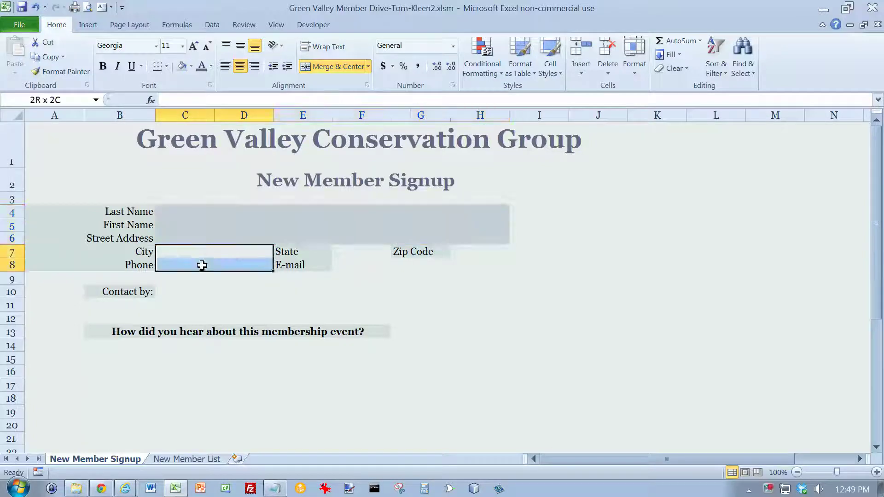
left_click(184, 69)
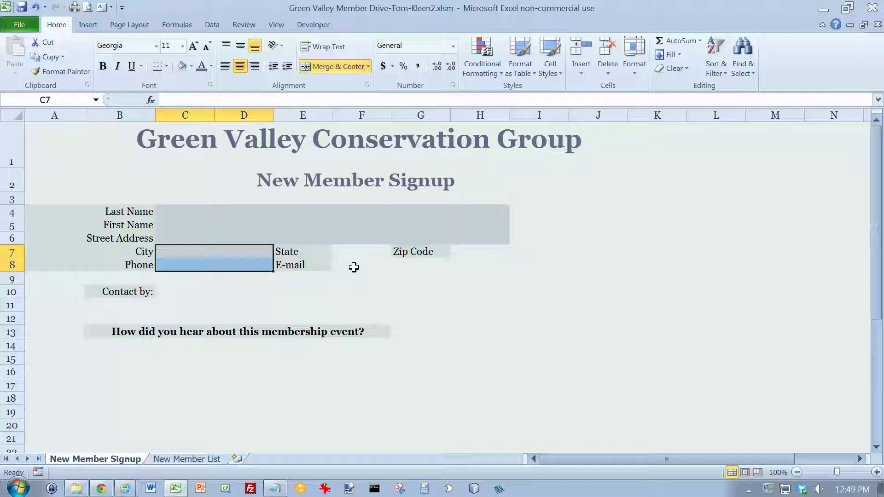
left_click(353, 267)
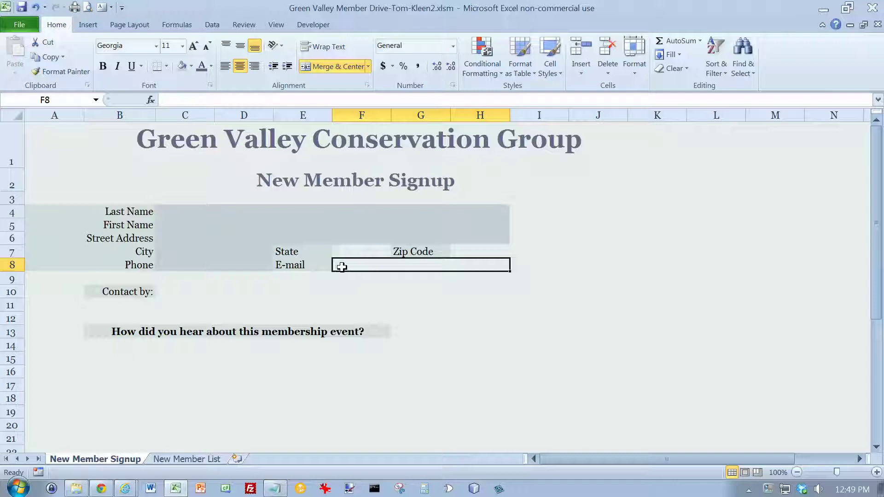
Shade State cell F7, Zip Code cell H7 and merged E-mail cells F8:H8 grey
left_click(353, 253)
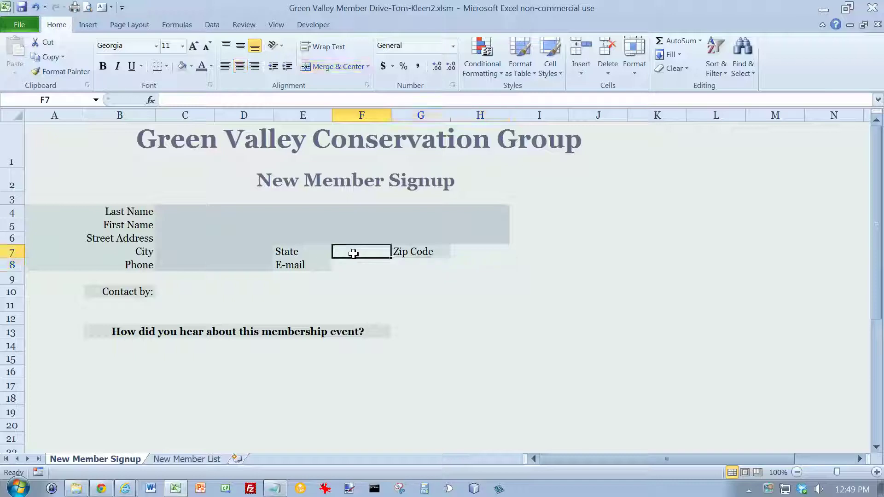
left_click(181, 65)
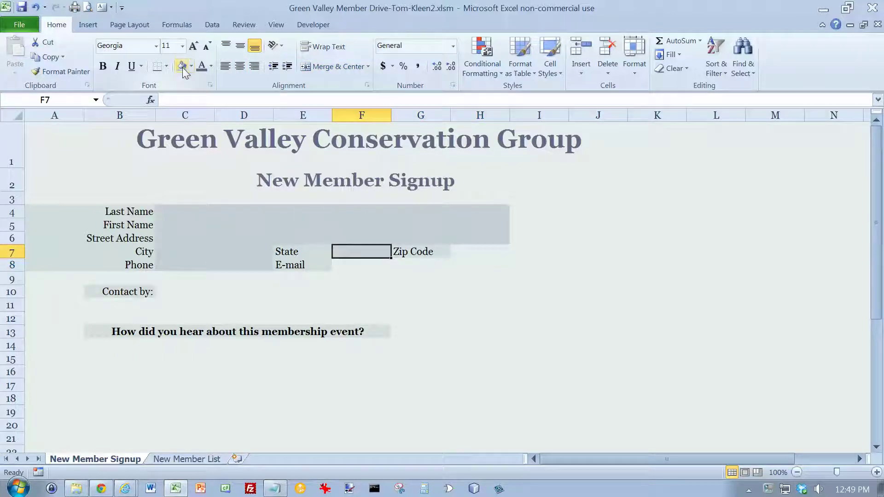
left_click(465, 253)
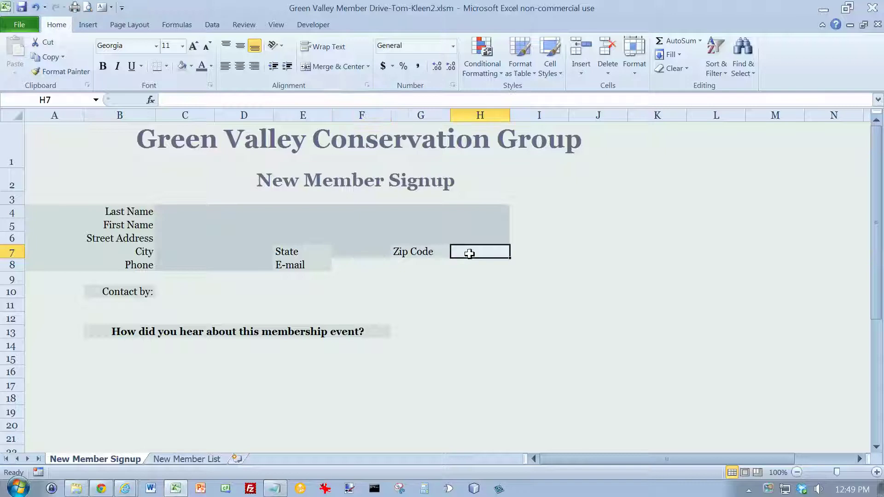
left_click(182, 66)
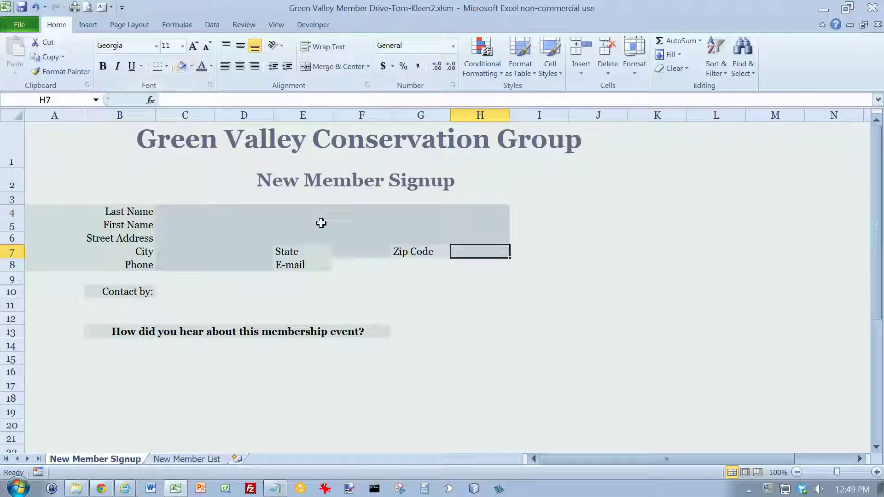
left_click(348, 260)
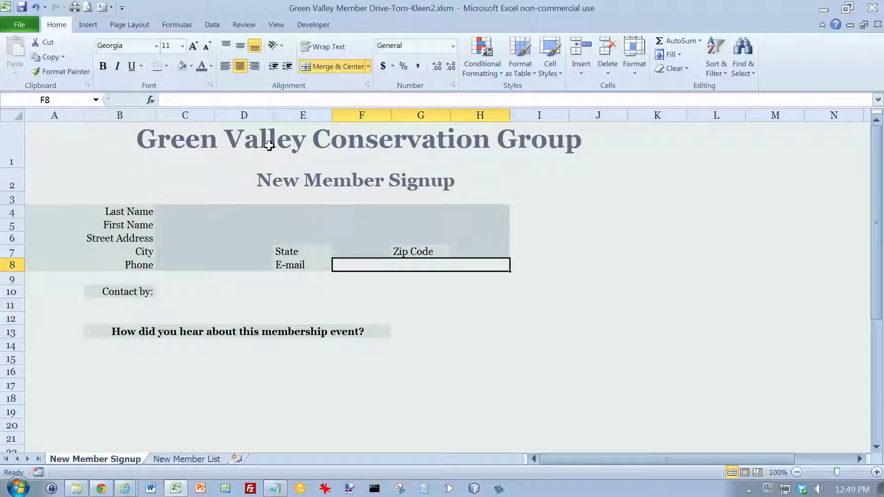
left_click(182, 66)
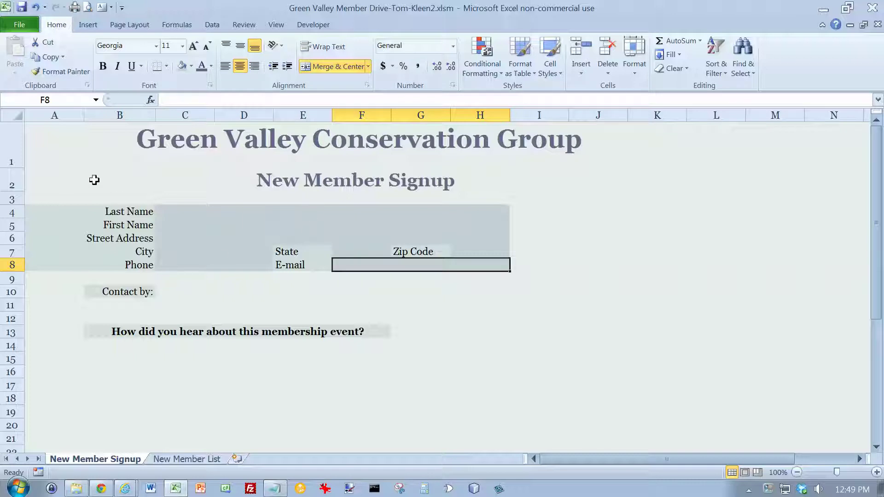
Add a bottom border under A3:K3, select the Contact by row, and show the Developer tab
left_click_drag(57, 197, 642, 194)
left_click(156, 66)
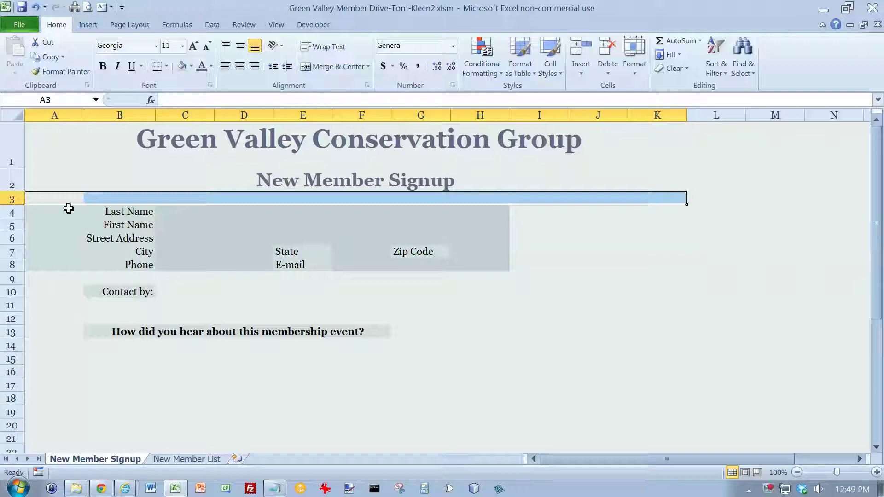
left_click_drag(56, 288, 653, 287)
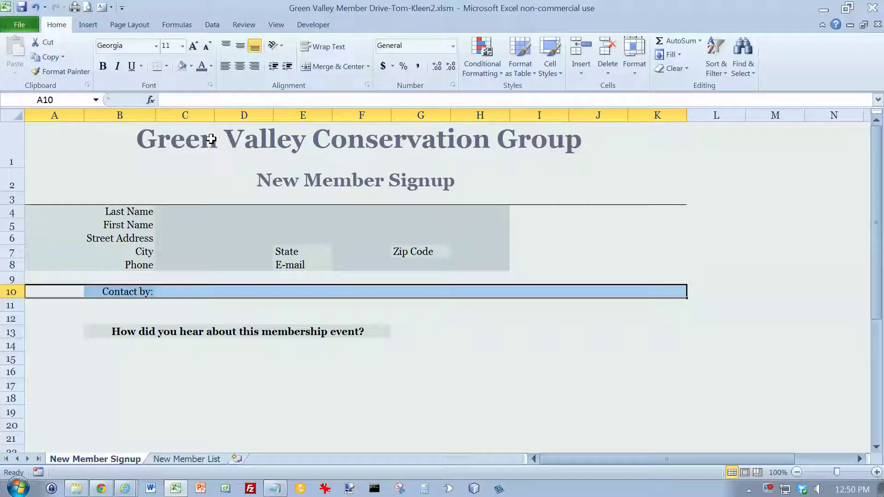
left_click(314, 26)
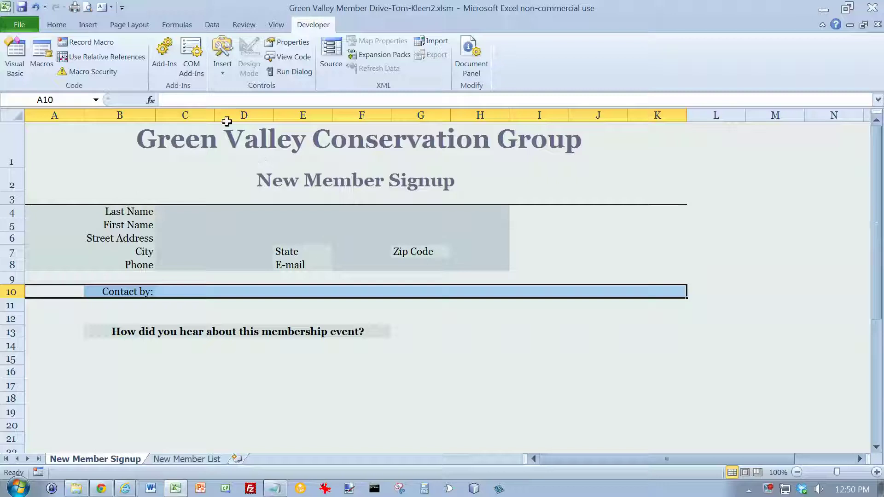
Draw a form-control option button beside Contact by, duplicate it with Ctrl+D, then choose the Check Box control
left_click(222, 74)
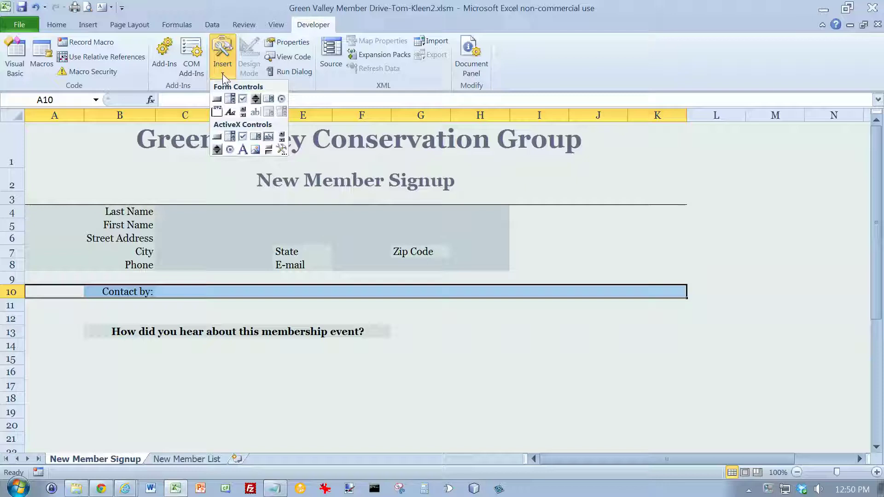
left_click(282, 99)
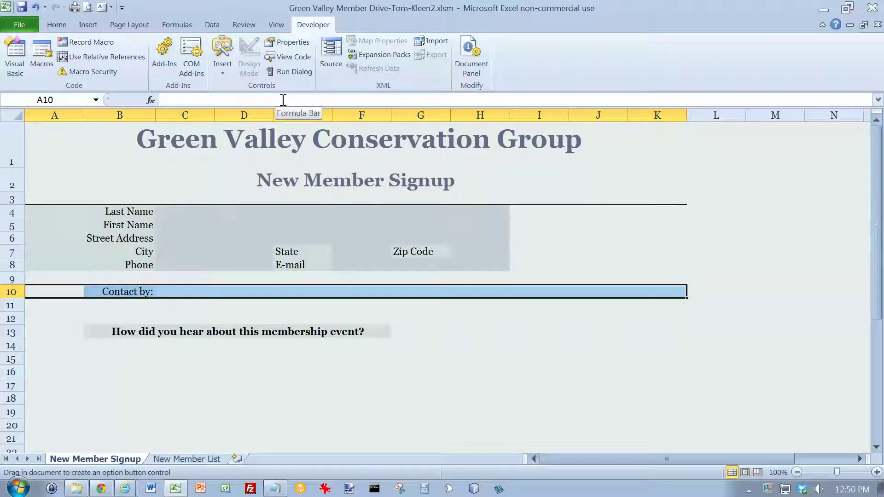
left_click_drag(172, 273, 235, 289)
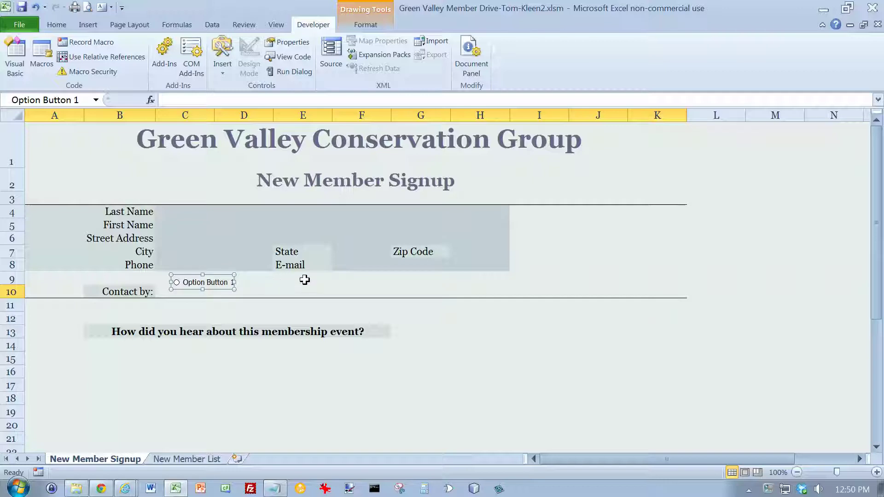
key("ctrl+d")
key("ctrl+d")
key("ctrl+d")
key("ctrl+d")
key("ctrl+d")
key("ctrl+d")
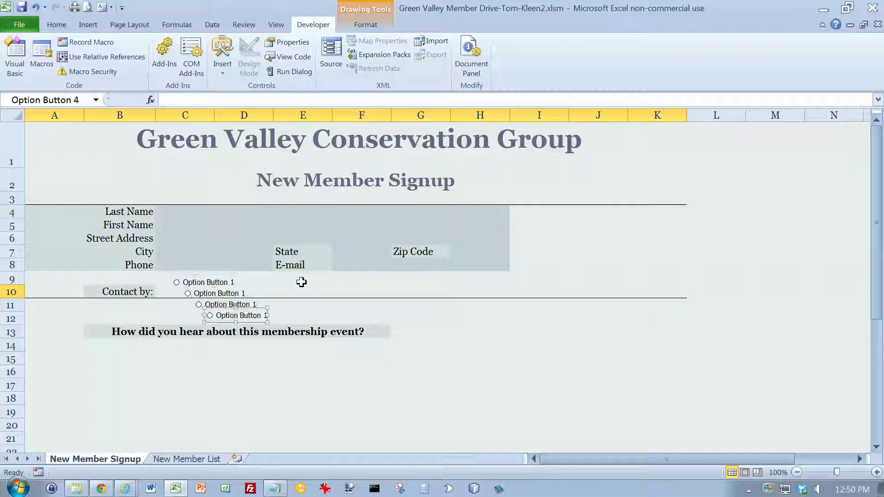
key("ctrl+d")
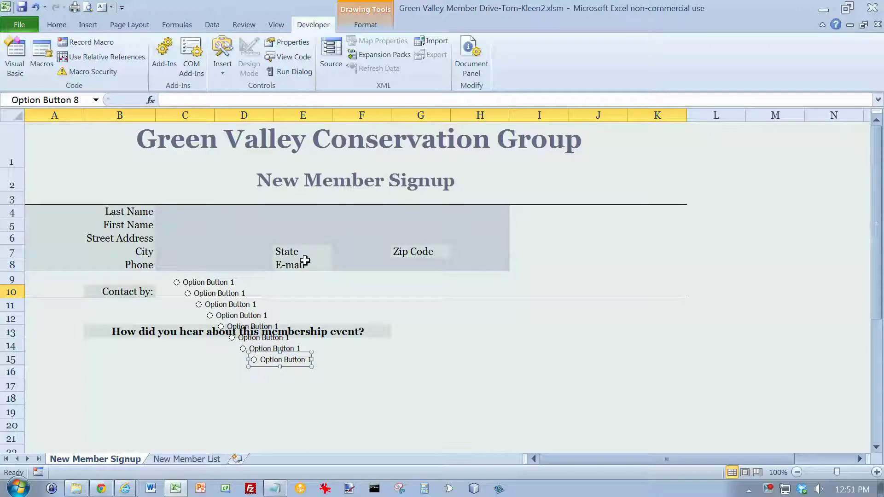
left_click(225, 73)
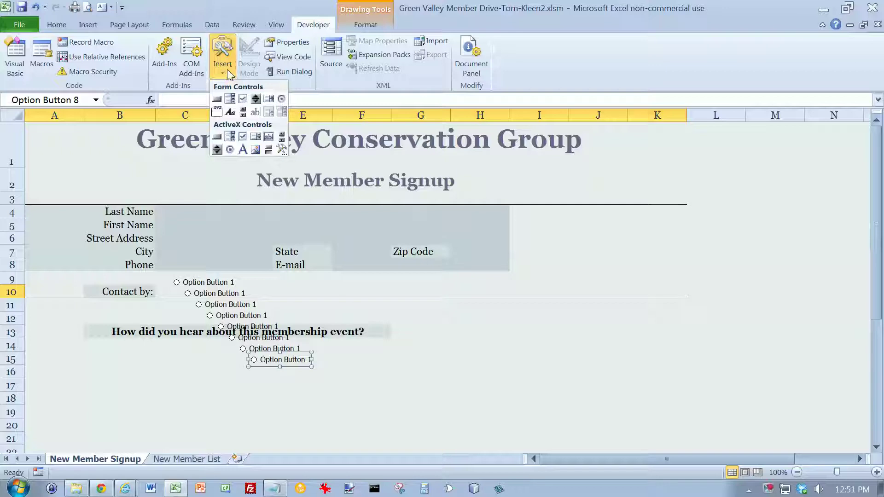
left_click(242, 99)
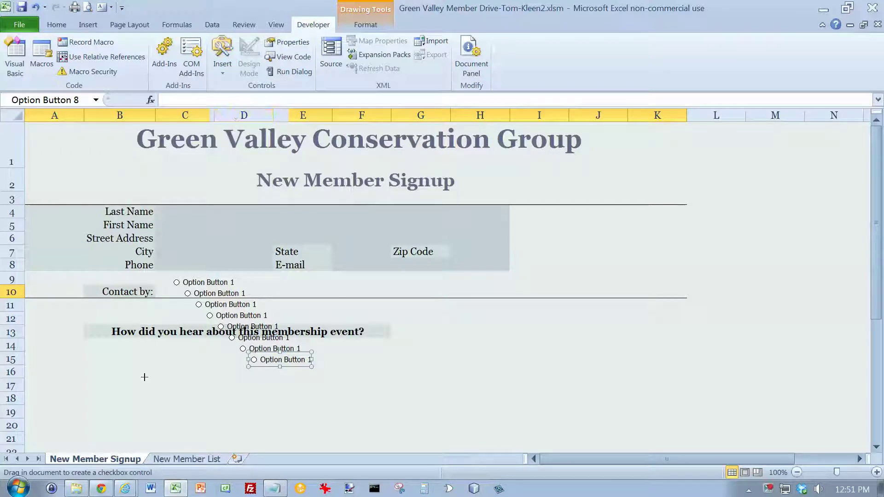
Draw a check box below the volunteer-opportunities question and duplicate it with Ctrl+D
scroll(144, 374, "down", 2)
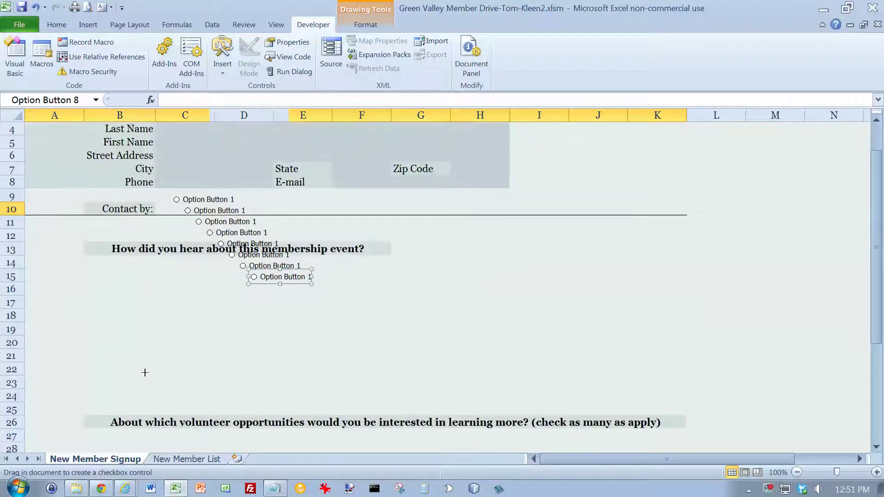
left_click_drag(114, 395, 208, 414)
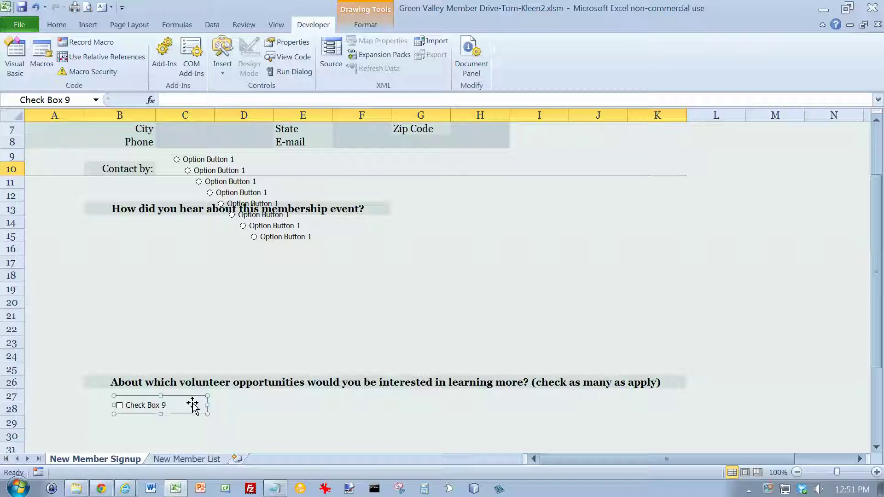
key("ctrl+d")
key("ctrl+d")
key("ctrl+d")
key("ctrl+d")
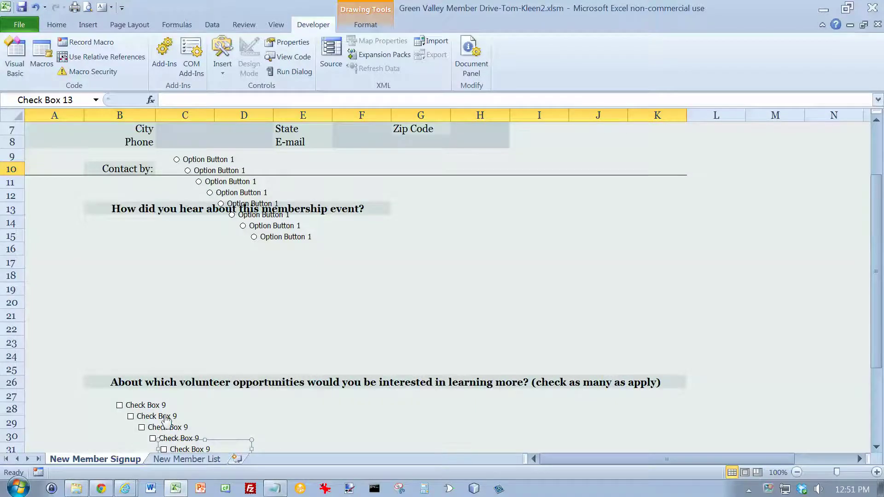
Move the second and third check boxes up into row 28 beside Check Box 9
left_click(206, 420)
right_click(172, 417)
left_click(161, 417)
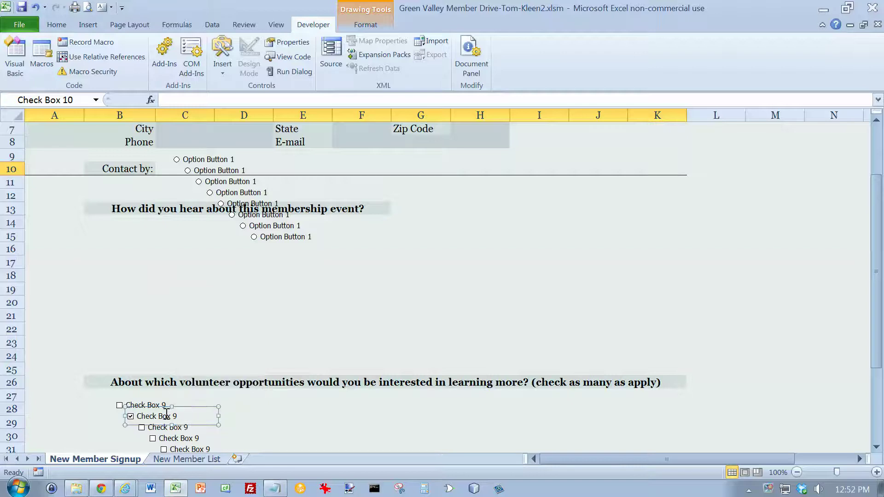
left_click_drag(185, 408, 241, 397)
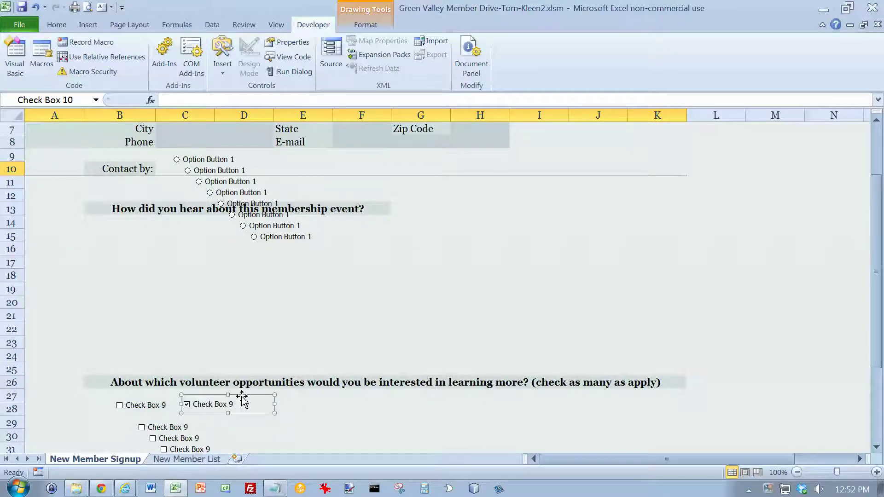
right_click(180, 426)
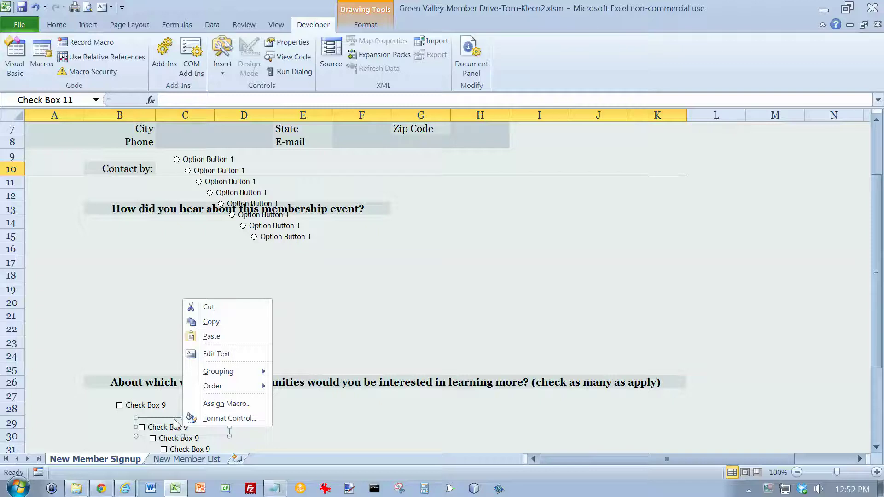
left_click(175, 421)
left_click_drag(174, 417, 288, 395)
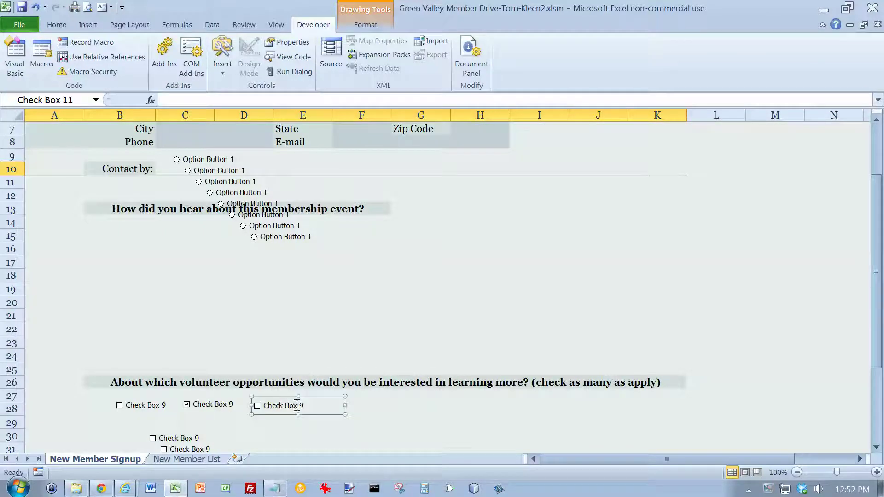
Move the fourth and fifth check boxes into row 28, then drag the last option button toward row 23
right_click(199, 437)
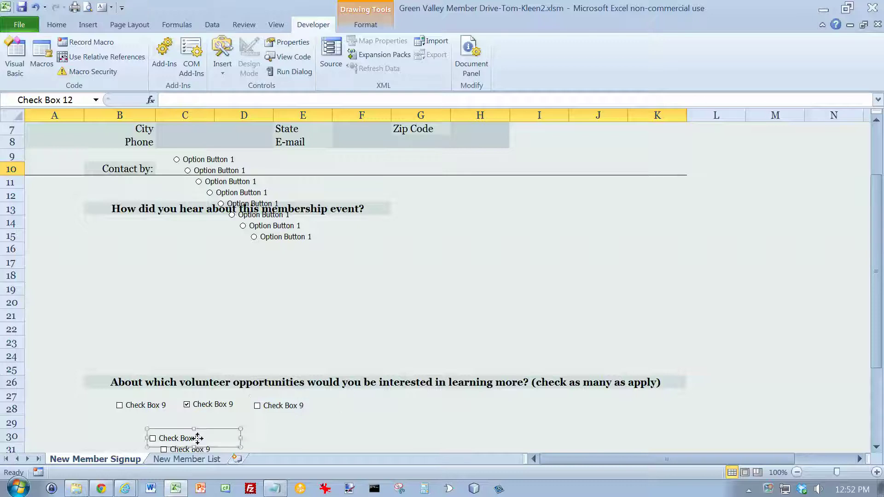
left_click_drag(184, 435, 363, 396)
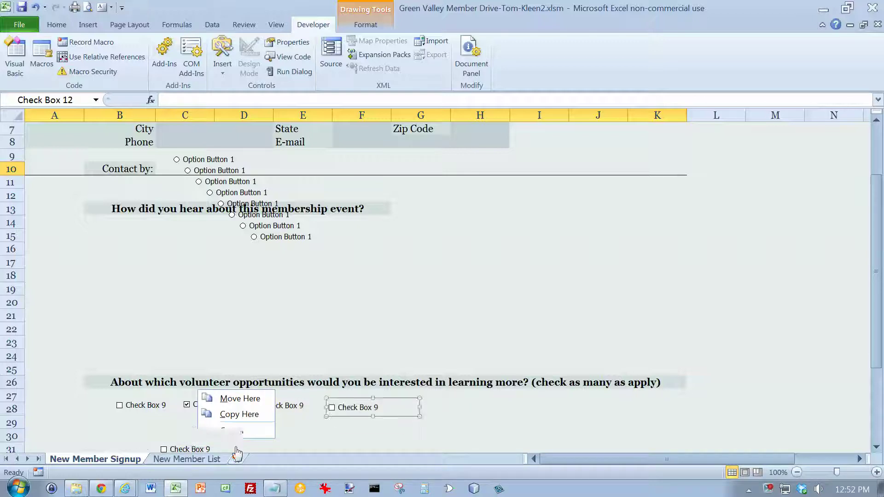
right_click(193, 444)
mouse_move(189, 444)
left_mouse_down()
mouse_move(426, 399)
mouse_move(424, 406)
left_mouse_up()
left_click(303, 421)
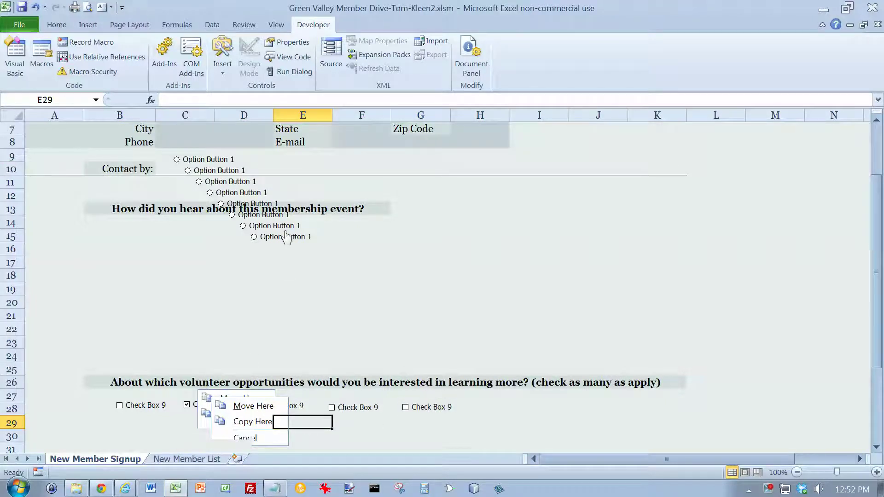
left_click_drag(286, 239, 122, 350)
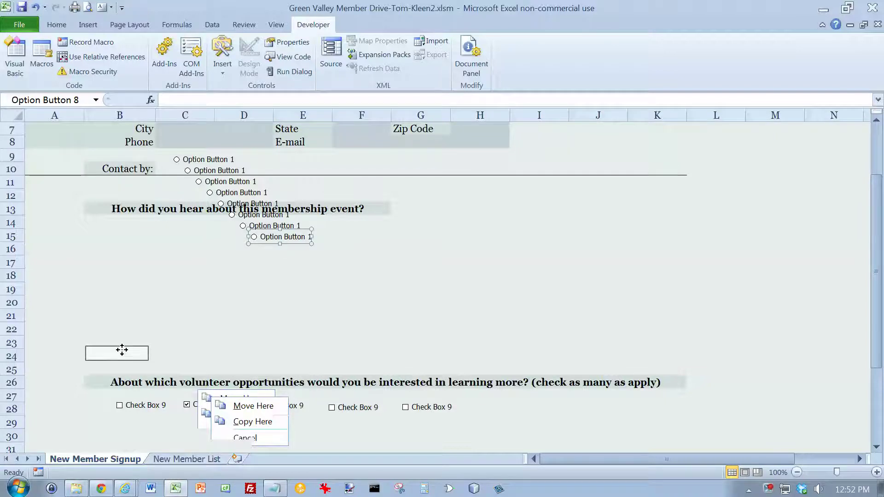
Move stacked option buttons down into column B at rows 23, 21, 20 and 18
left_click_drag(122, 351, 144, 343)
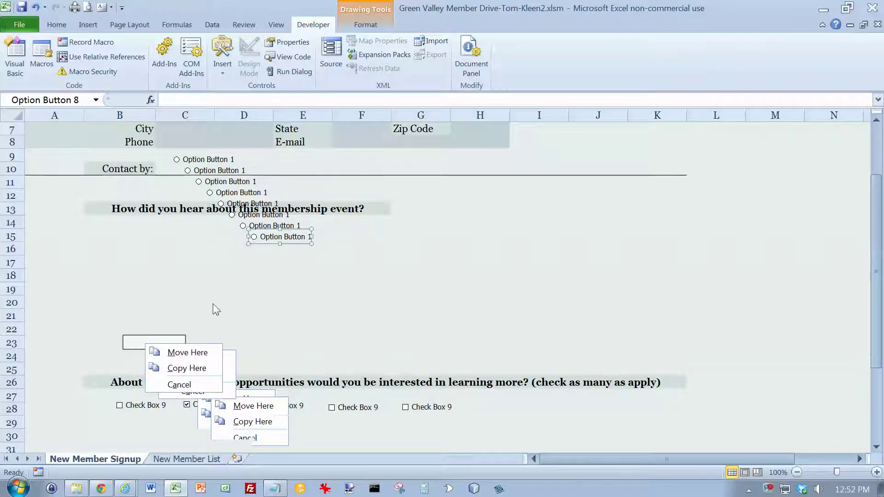
left_click(183, 353)
left_click_drag(251, 226, 158, 323)
left_click(197, 330)
left_click_drag(264, 221, 159, 306)
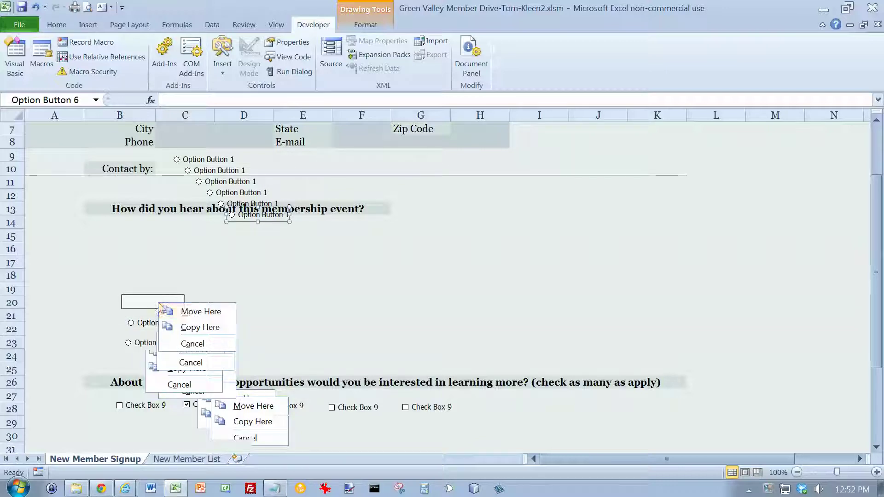
left_click(198, 311)
left_click_drag(253, 213, 158, 285)
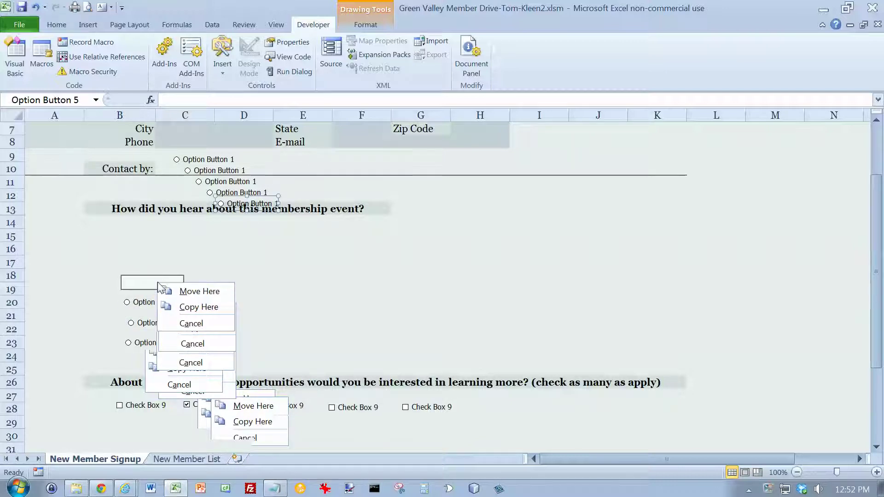
left_click(178, 290)
Move the remaining two option buttons down to rows 17 and 15, then deselect
left_click_drag(225, 199, 156, 264)
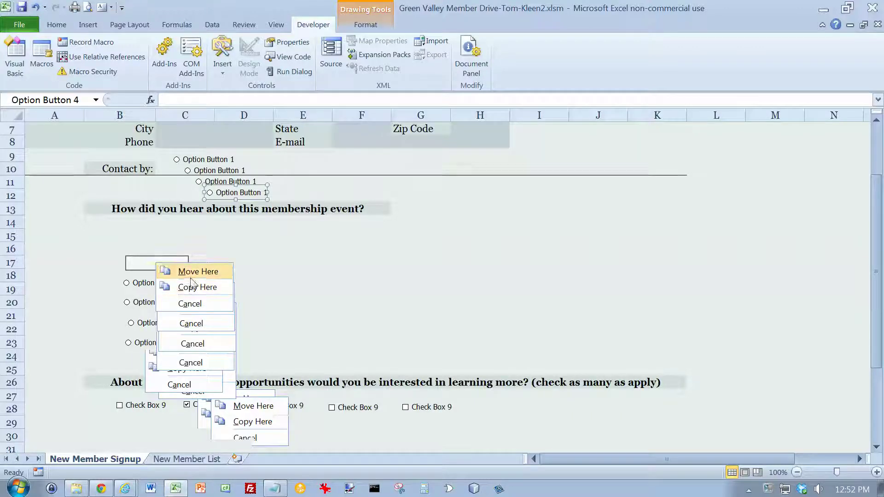
left_click(190, 271)
left_click_drag(226, 184, 160, 248)
left_click(194, 257)
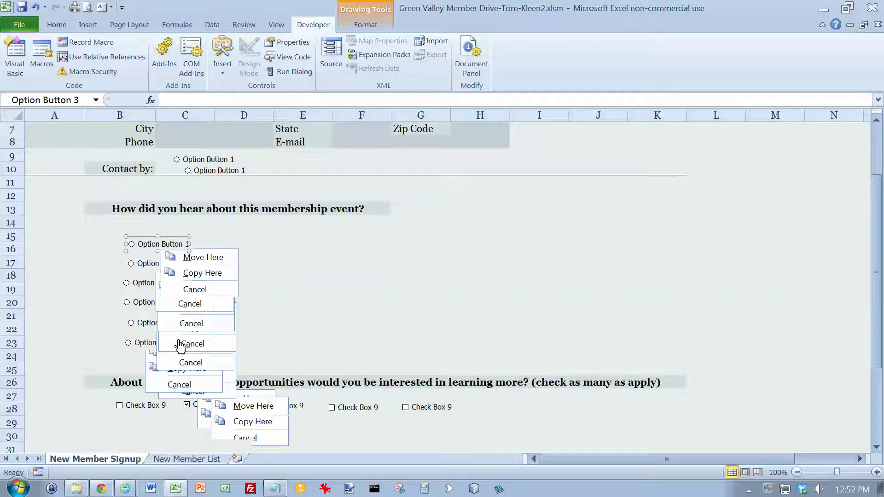
left_click(272, 341)
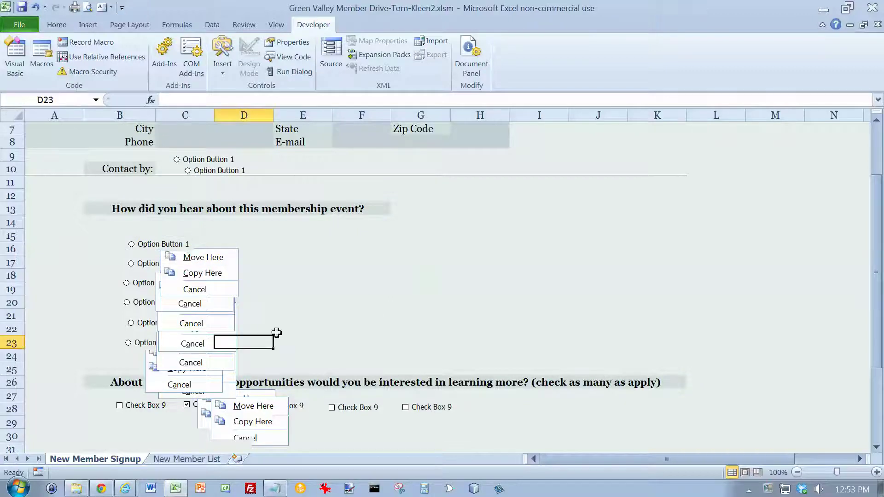
mouse_move(873, 228)
left_mouse_down()
mouse_move(871, 177)
mouse_move(873, 240)
left_mouse_up()
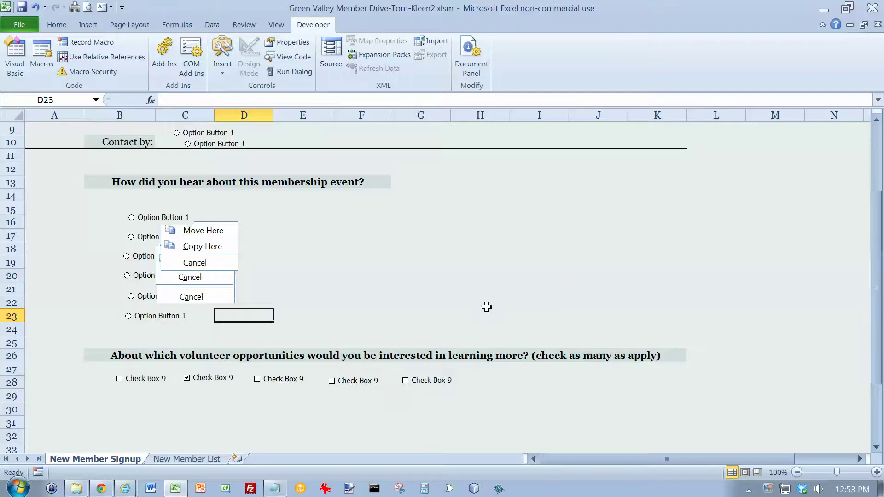
scroll(483, 306, "down", 6)
scroll(478, 306, "up", 7)
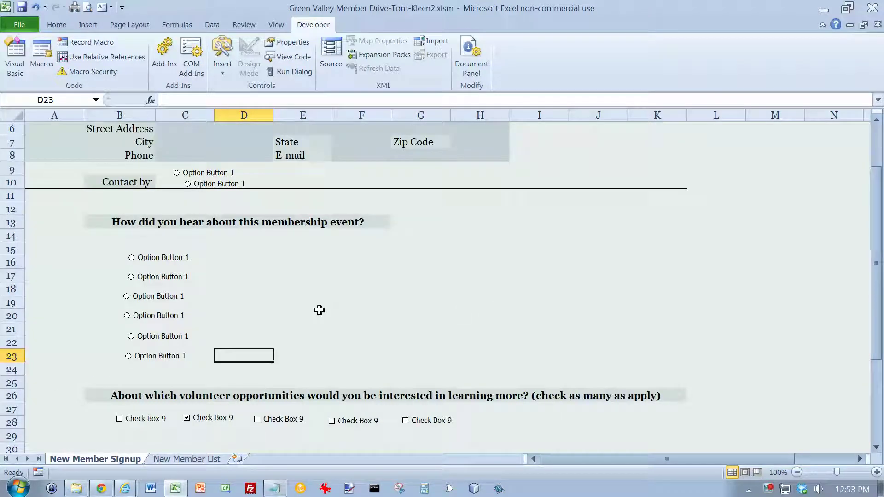
Move Option Button 2 to E9, copy it, and place the copy in G9 near Zip Code
left_click_drag(232, 186, 318, 176)
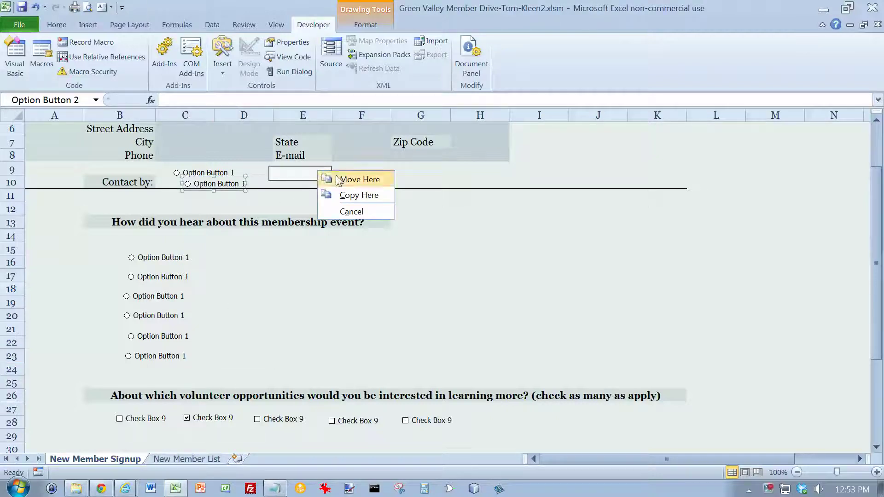
left_click(328, 180)
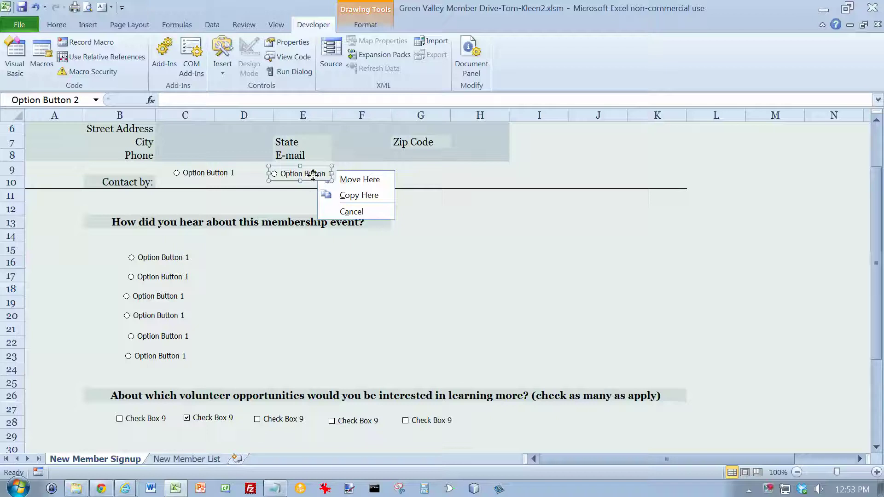
left_click(342, 196)
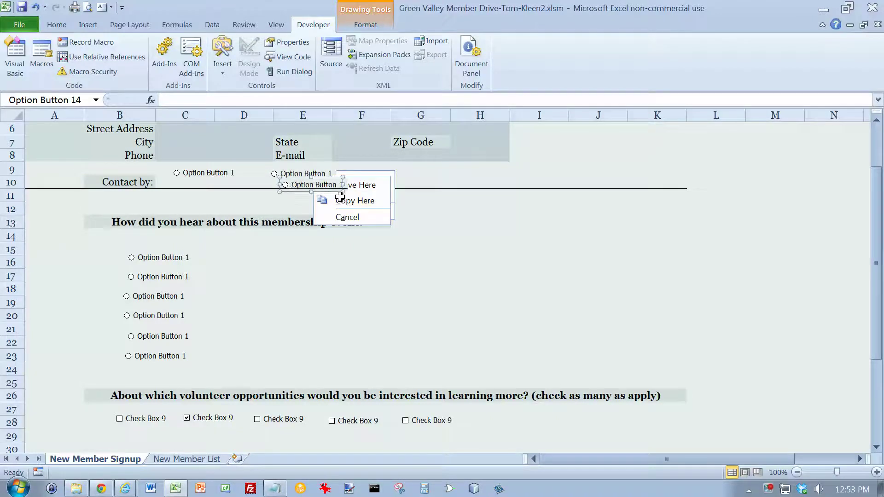
left_click(327, 185)
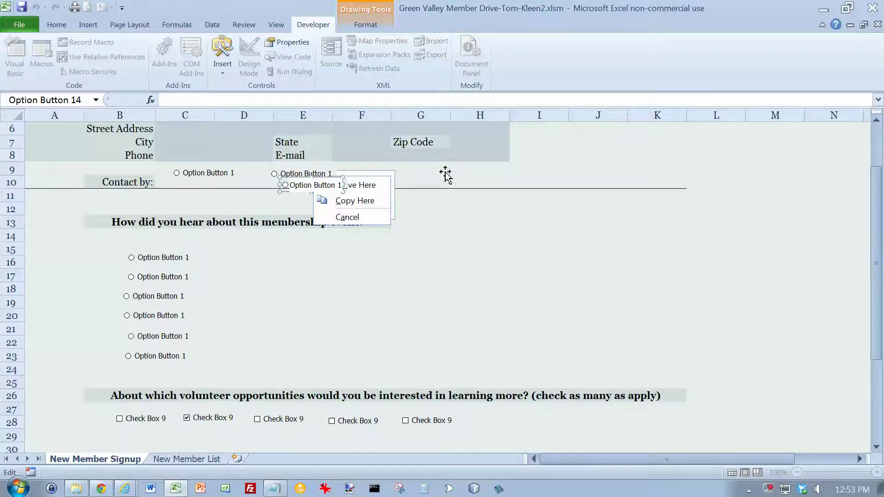
left_click(409, 246)
left_click_drag(314, 187, 430, 171)
left_click(462, 181)
left_click_drag(875, 201, 875, 154)
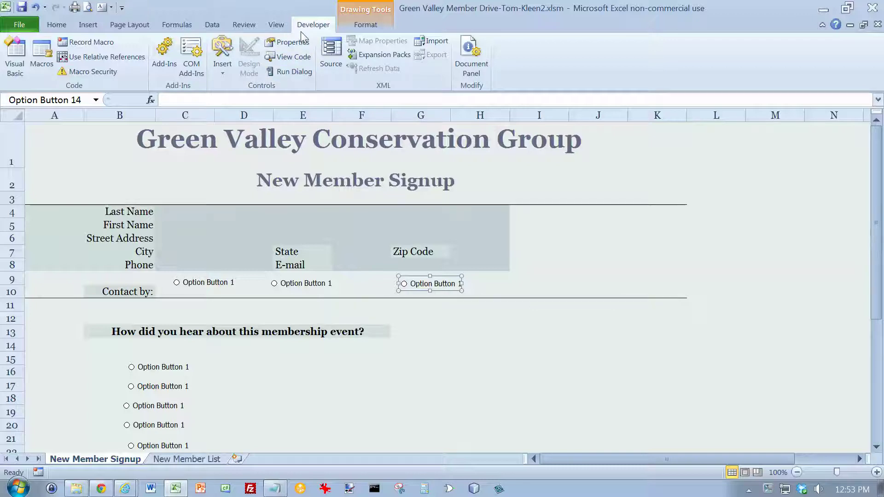
Draw Group Box 15 around the six option buttons from row 14 to row 25
left_click(222, 73)
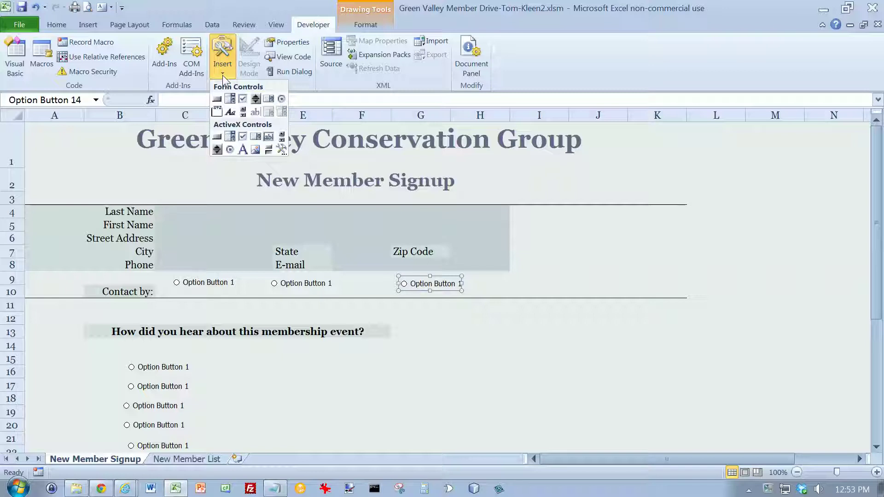
left_click(216, 112)
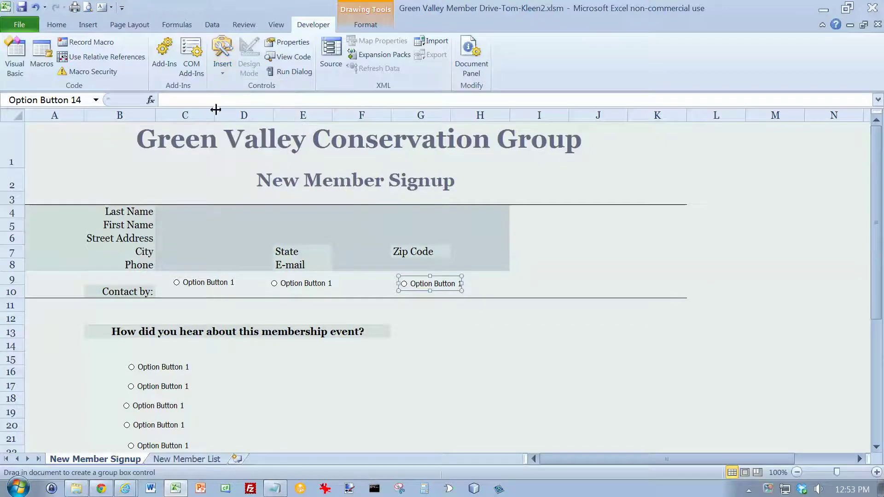
scroll(203, 284, "down", 2)
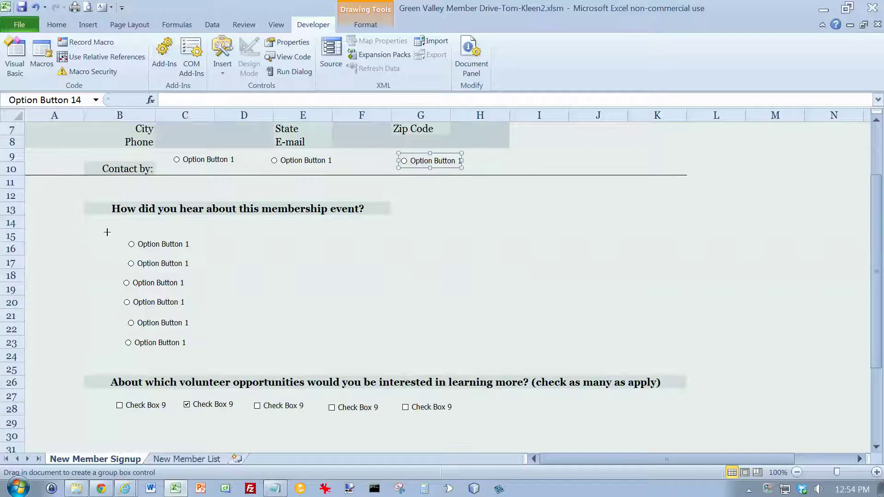
mouse_move(104, 231)
left_mouse_down()
mouse_move(144, 300)
mouse_move(211, 367)
left_mouse_up()
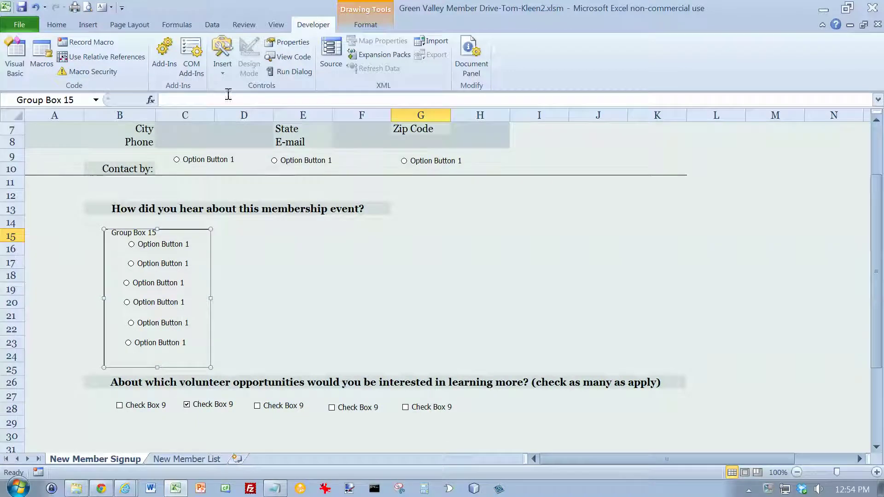
left_click(222, 70)
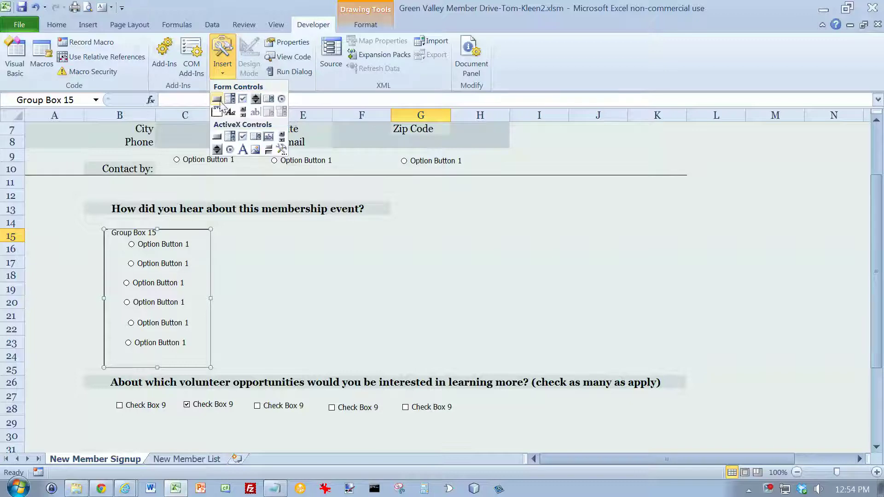
Draw an ActiveX command button over I7:K10 and move a Ctrl+D duplicate down near row 22
left_click(217, 137)
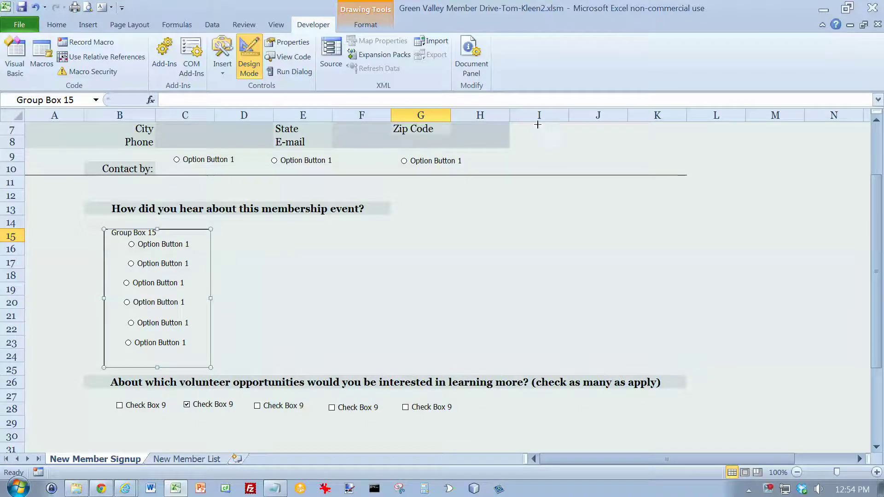
left_click_drag(525, 127, 687, 167)
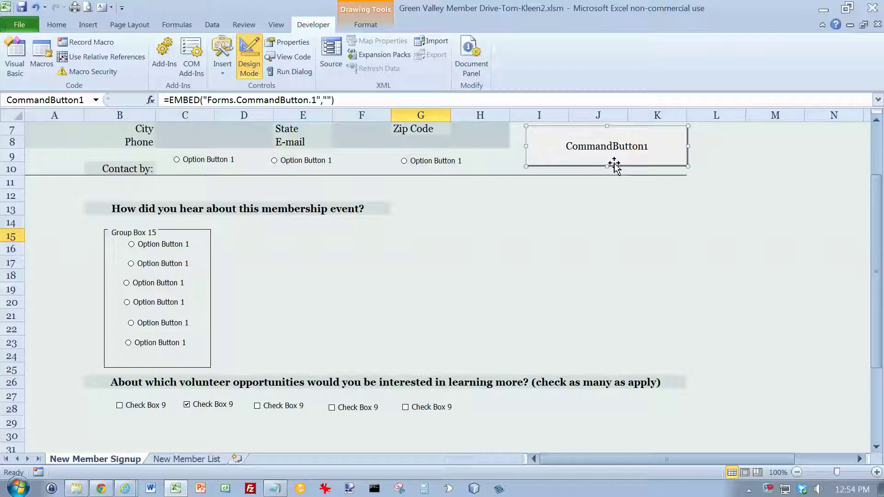
key("ctrl+d")
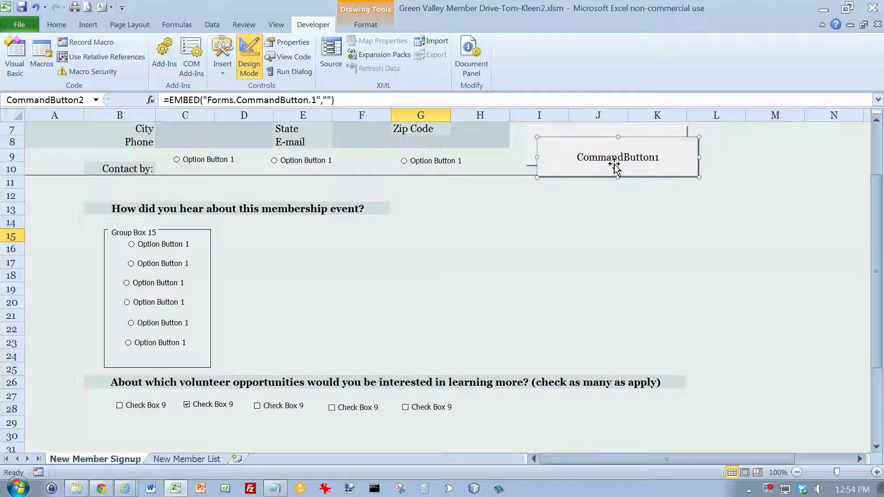
left_click_drag(612, 179, 615, 341)
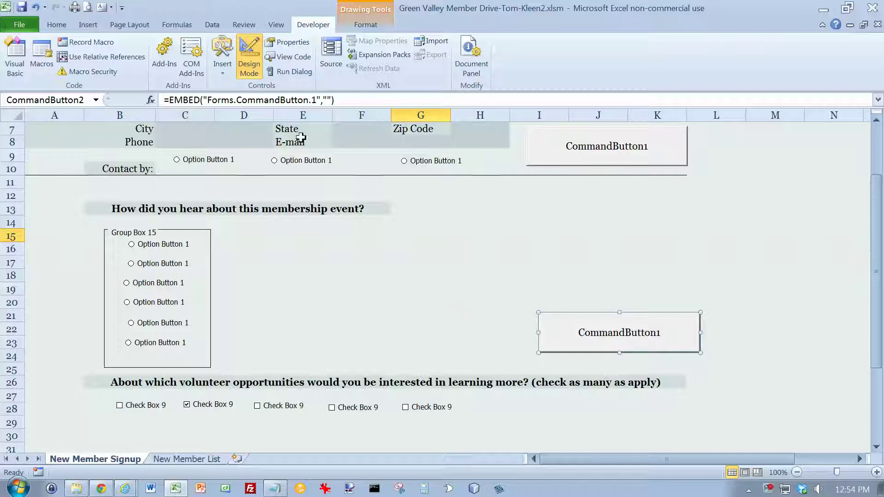
left_click(226, 74)
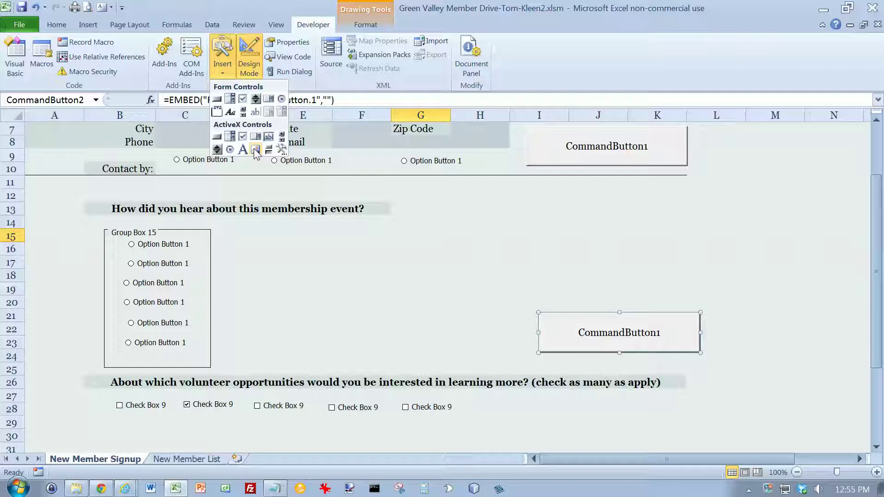
Draw ActiveX text box TextBox1 over about I14:K17, between the two command buttons
left_click(255, 150)
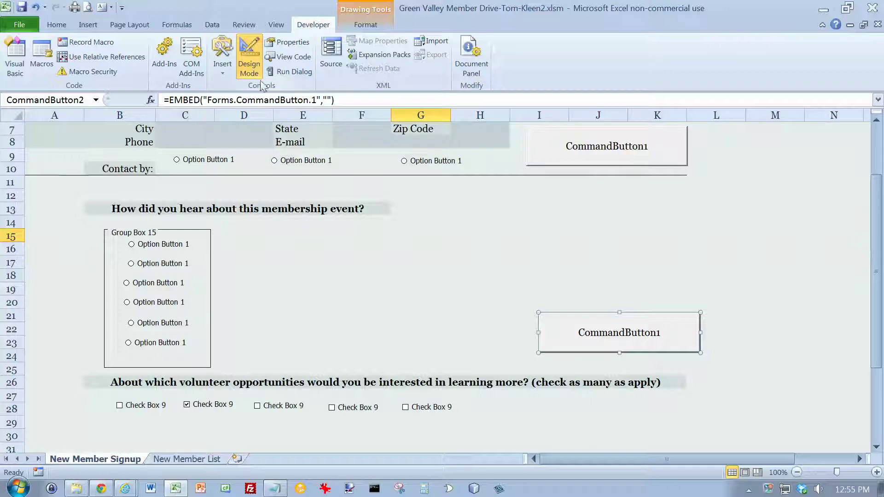
left_click(223, 73)
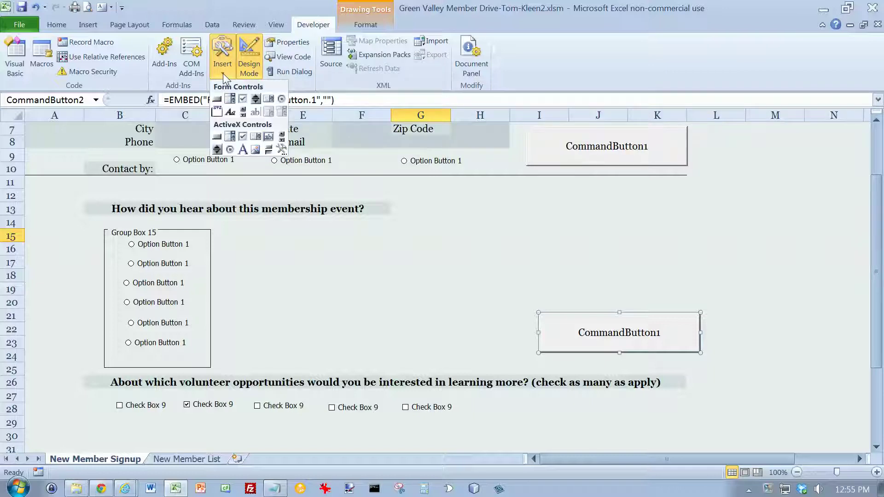
left_click(268, 136)
mouse_move(534, 224)
left_mouse_down()
mouse_move(633, 291)
mouse_move(697, 280)
left_mouse_up()
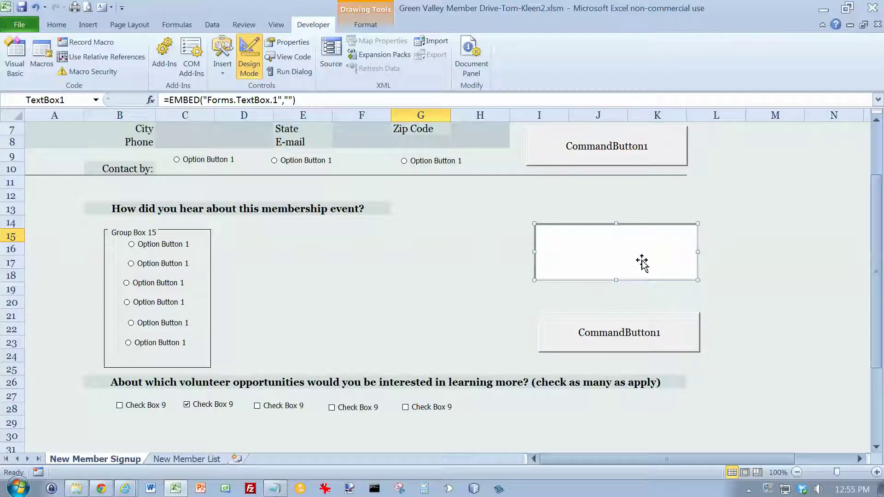